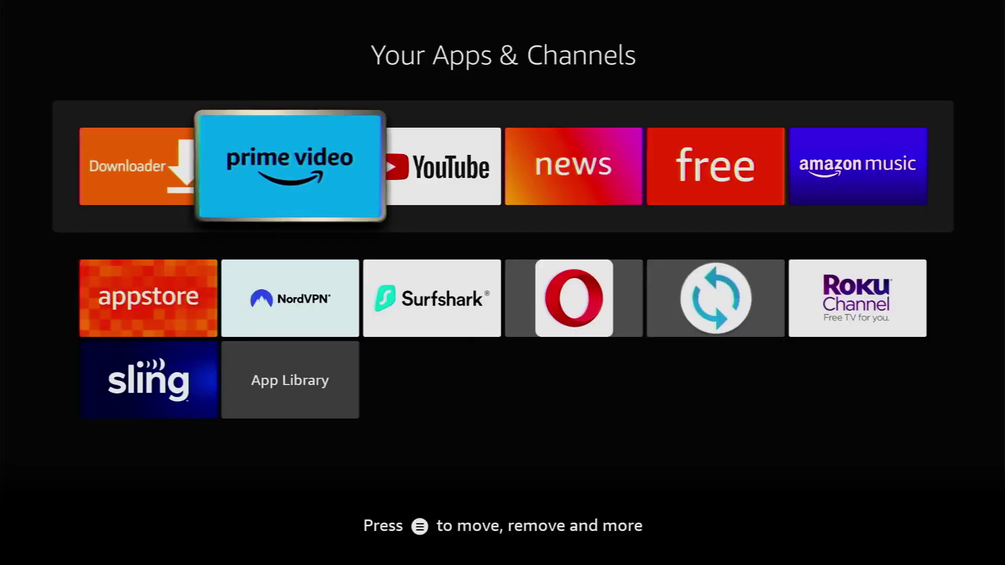
- Leave the apps and channels list and open the search in the Find section of the home screen
key(Left)
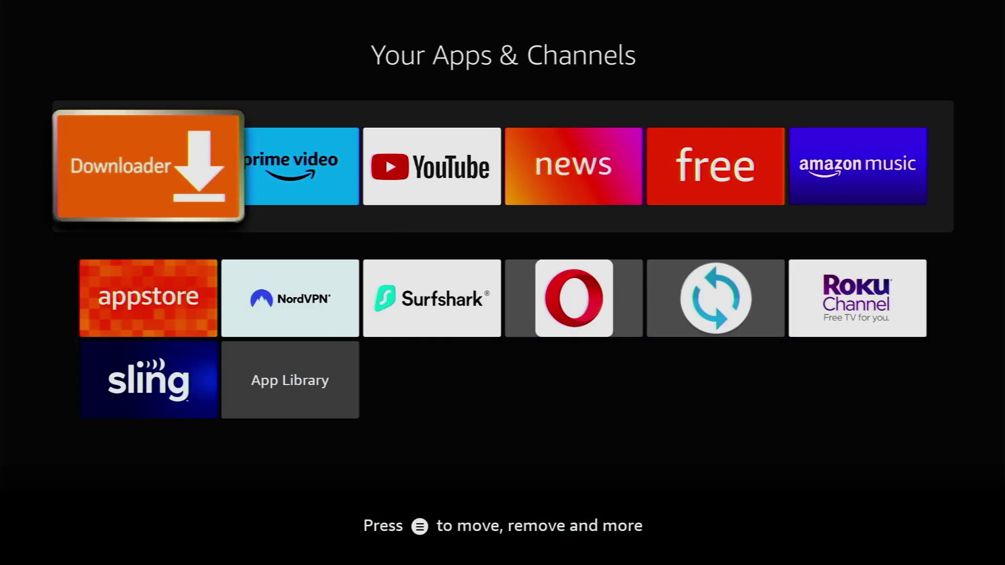
key(Escape)
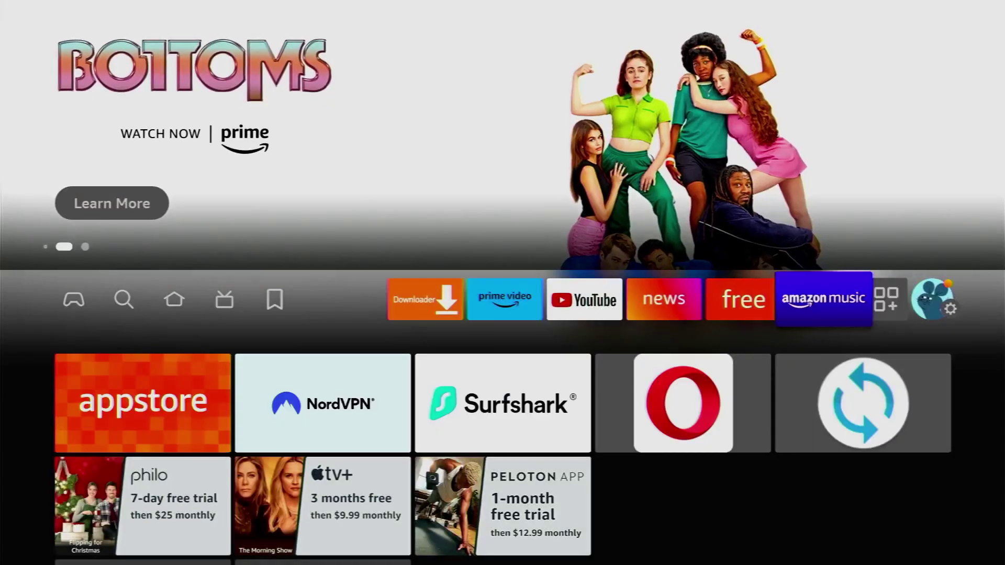
key(Left)
key(Left)
key(Left)
key(Left)
key(Left)
key(Left)
key(Left)
key(Left)
key(Left)
key(Left)
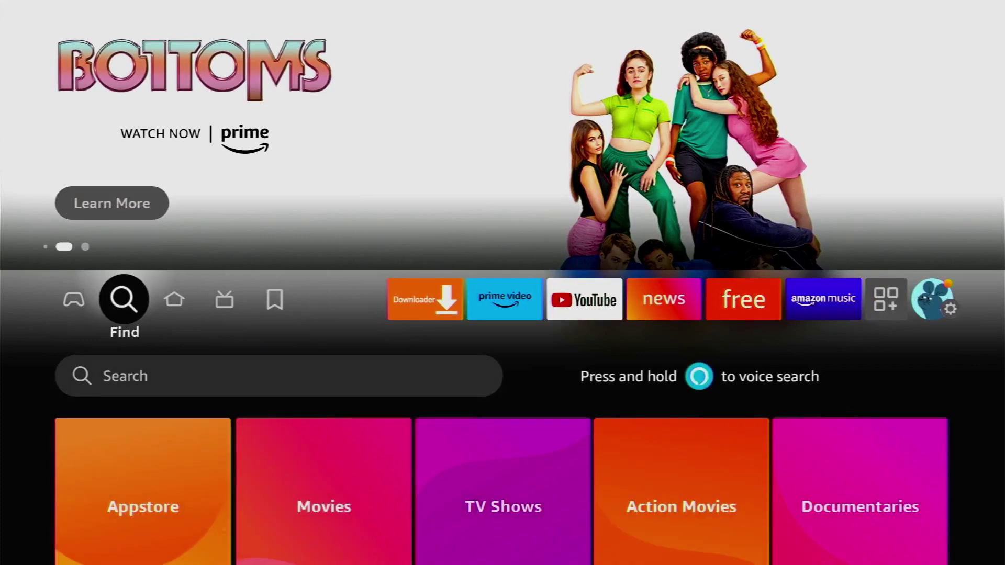
key(Down)
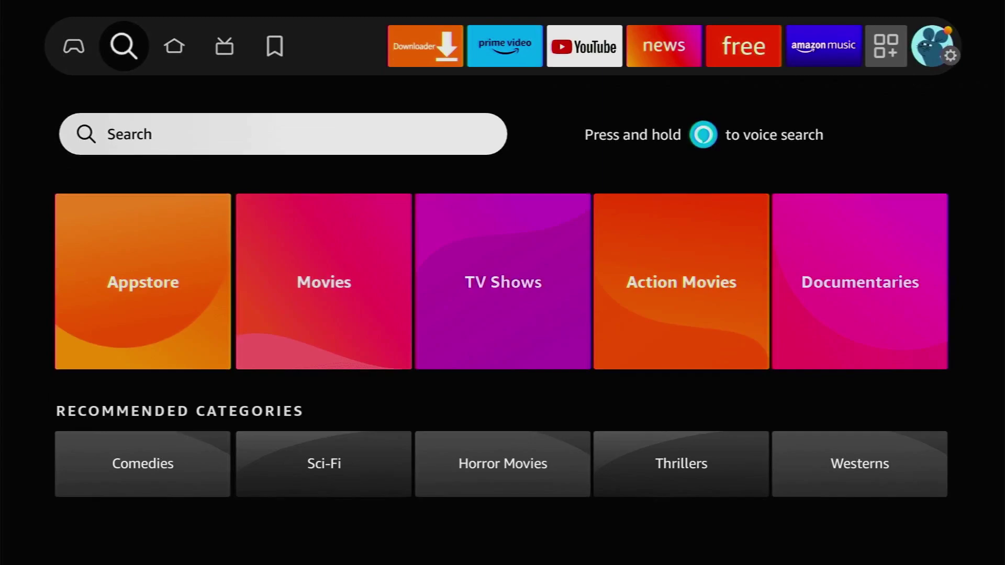
key(Return)
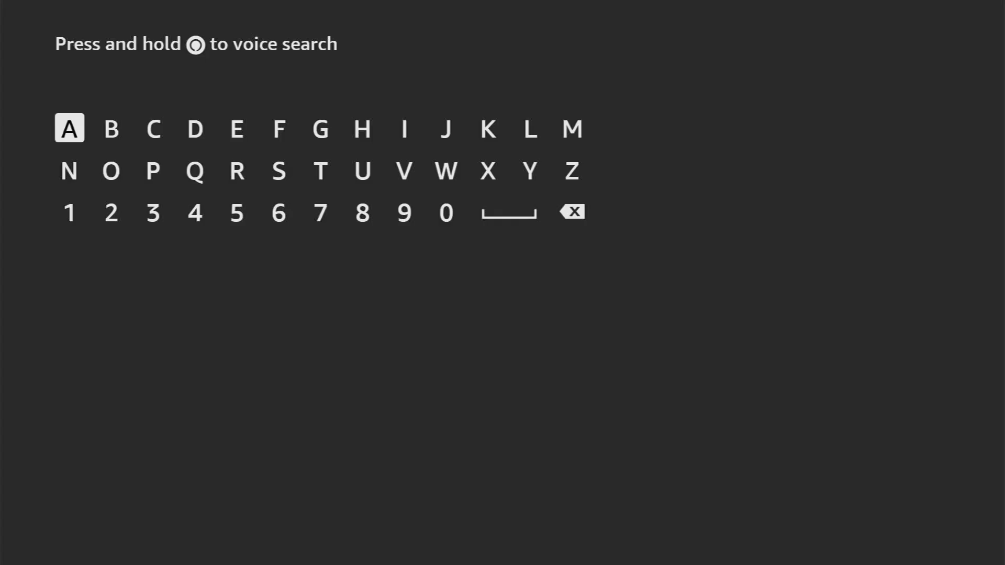
- Enter "Do" as the search text and choose the Downloader suggestion
key(Right)
key(Right)
key(Right)
key(Return)
key(Down)
key(Left)
key(Left)
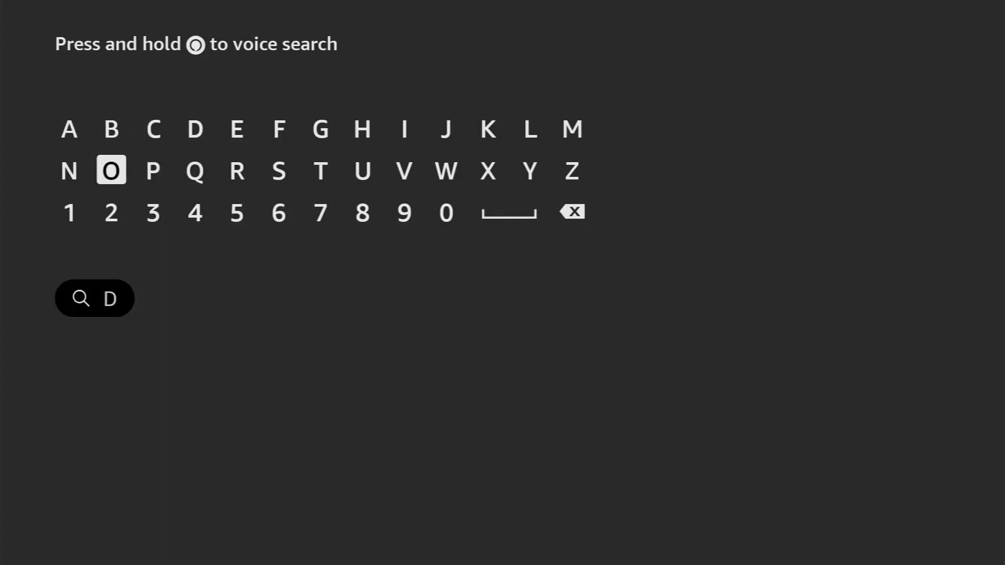
key(Return)
key(Right)
key(Right)
key(Right)
key(Down)
key(Down)
key(Down)
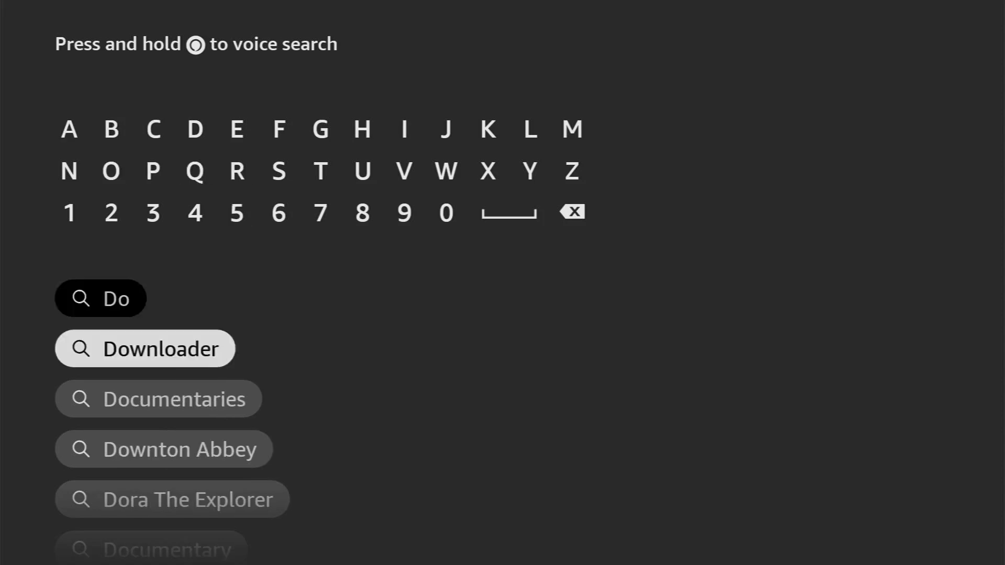
key(Return)
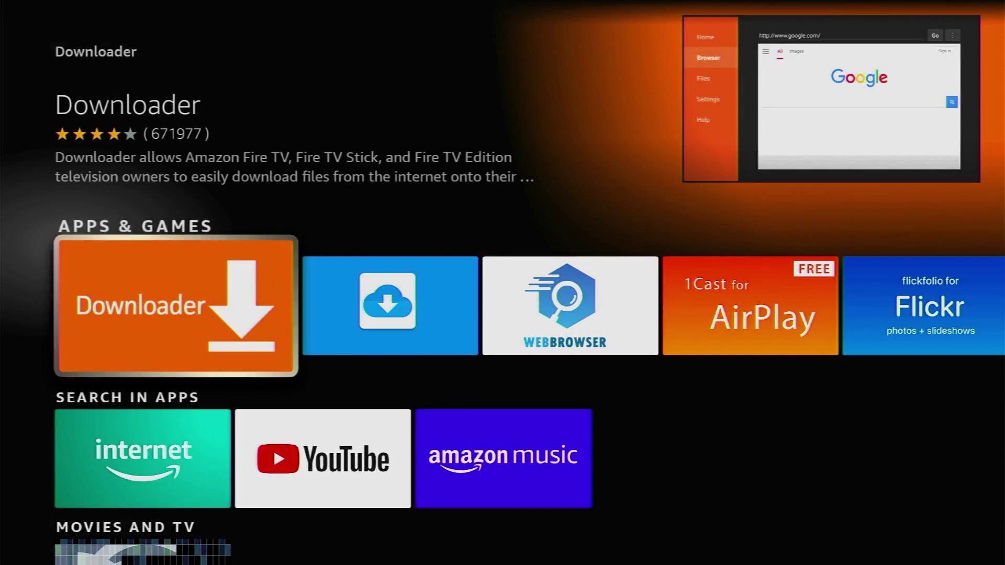
- Return to the home screen and open the My Fire TV settings
key(Home)
key(Right)
key(Right)
key(Right)
key(Right)
key(Right)
key(Right)
key(Right)
key(Right)
key(Right)
key(Right)
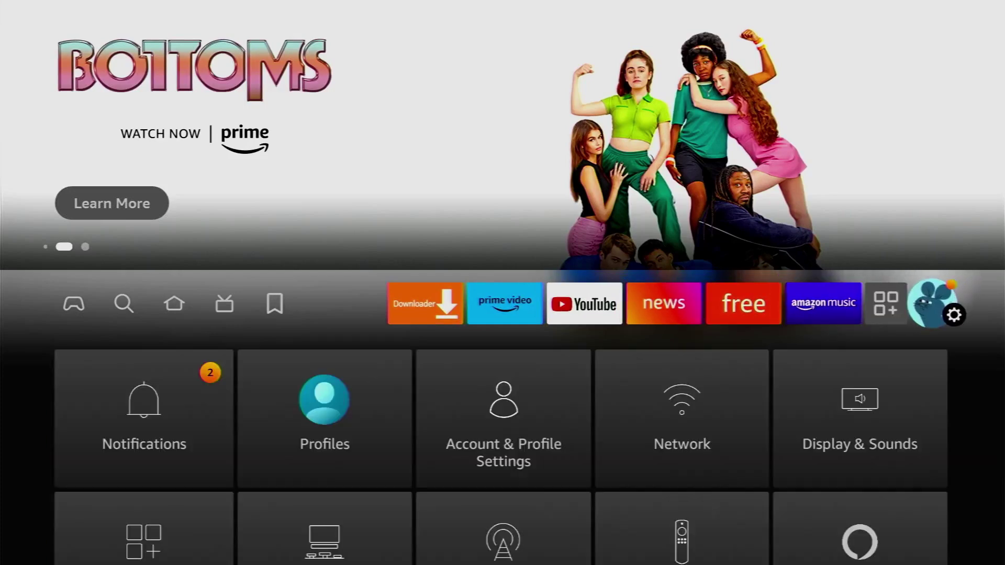
key(Down)
key(Down)
key(Down)
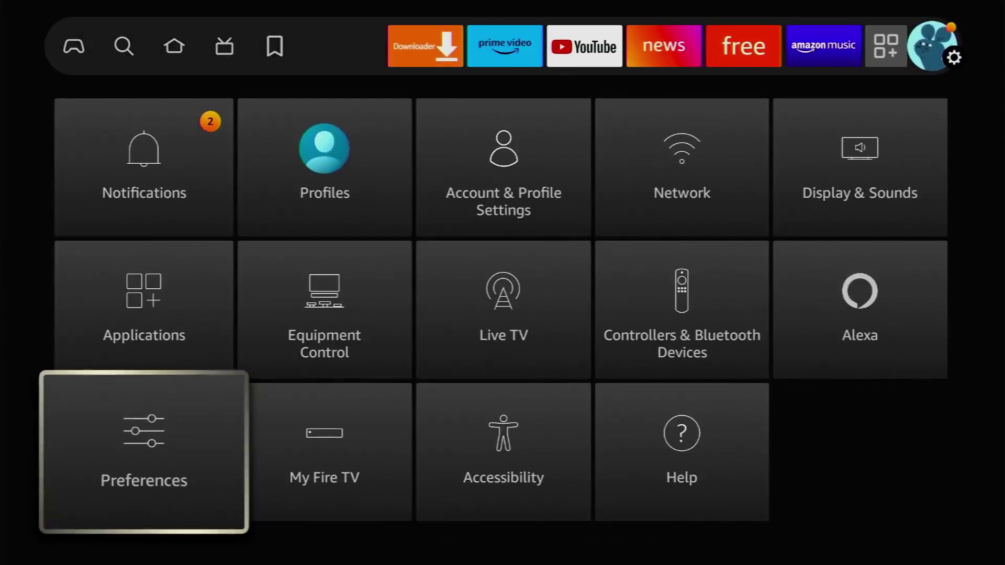
key(Right)
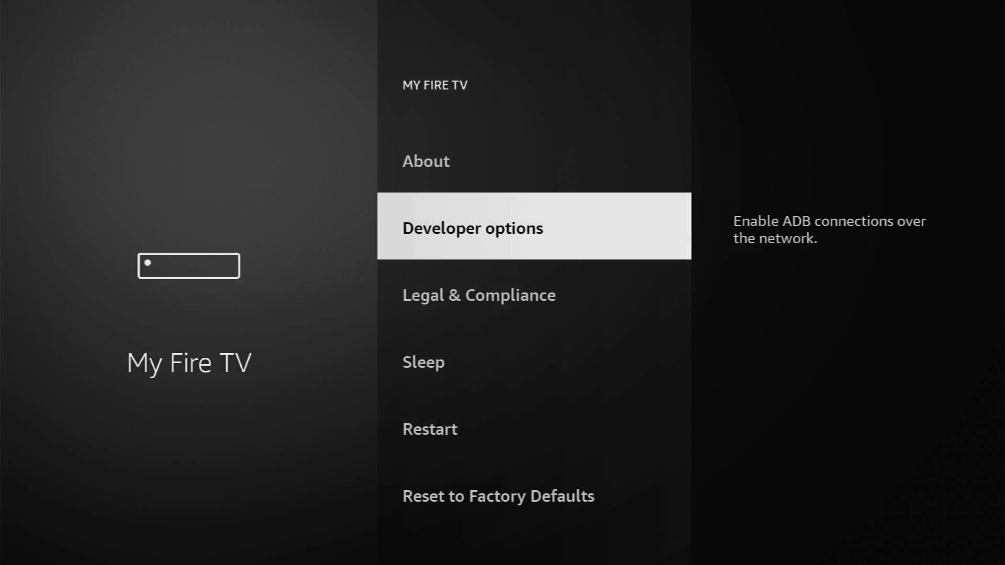
- Open the About section and select the Fire TV Stick entry repeatedly to unlock the developer options
key(Down)
key(Up)
key(Up)
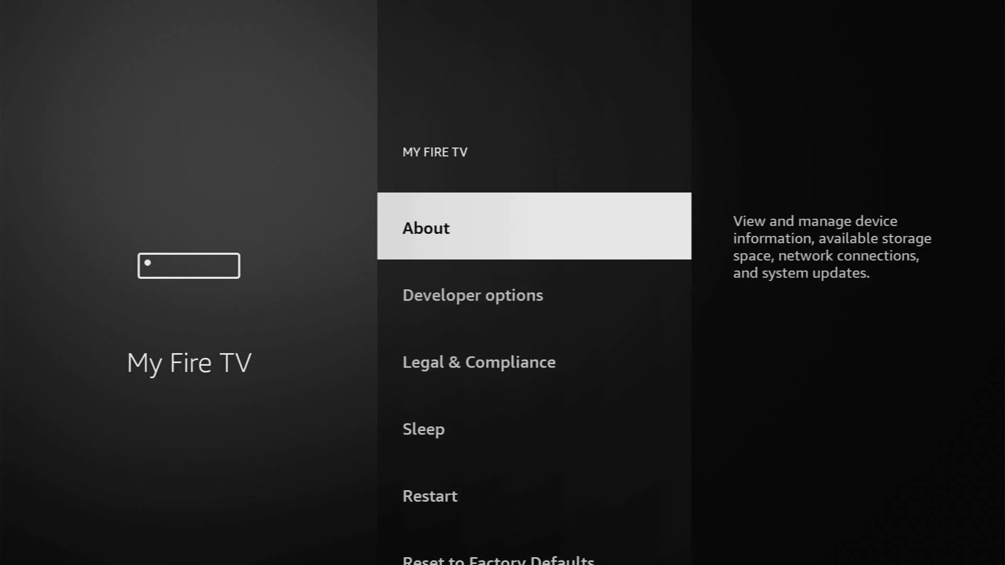
key(Return)
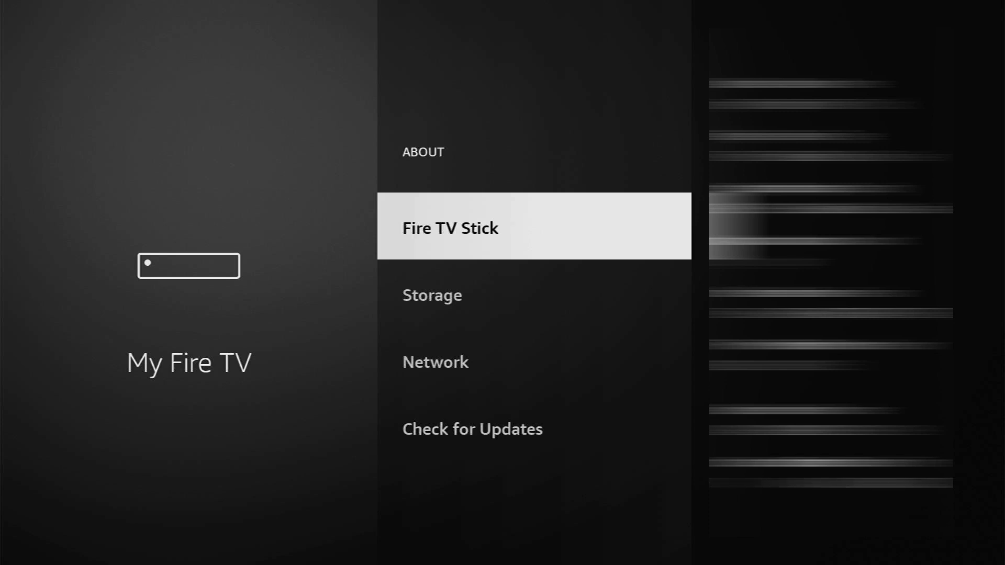
key(Return)
key(Return)
key(Return)
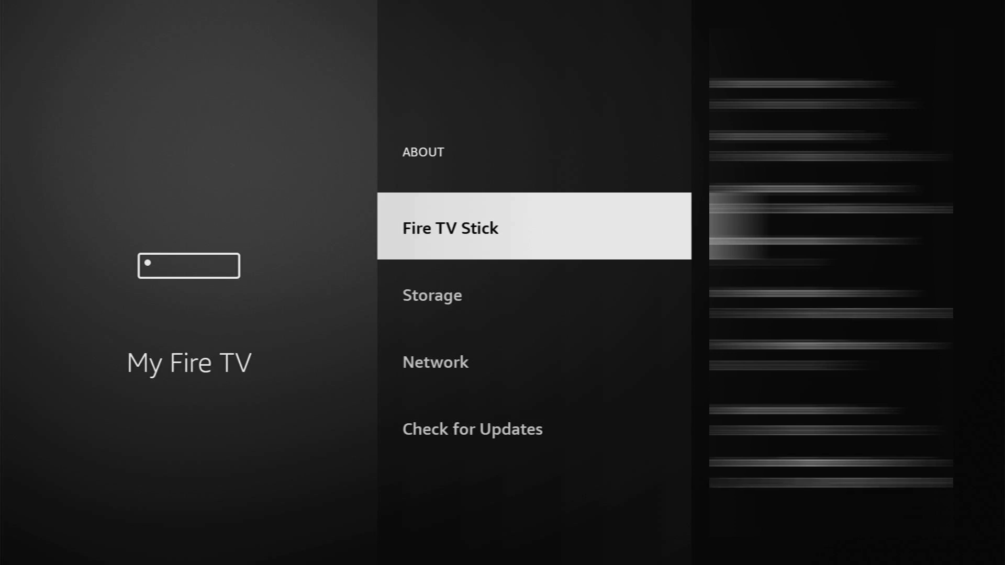
- Return to My Fire TV, open Developer options and set ADB debugging to ON
key(Escape)
key(Down)
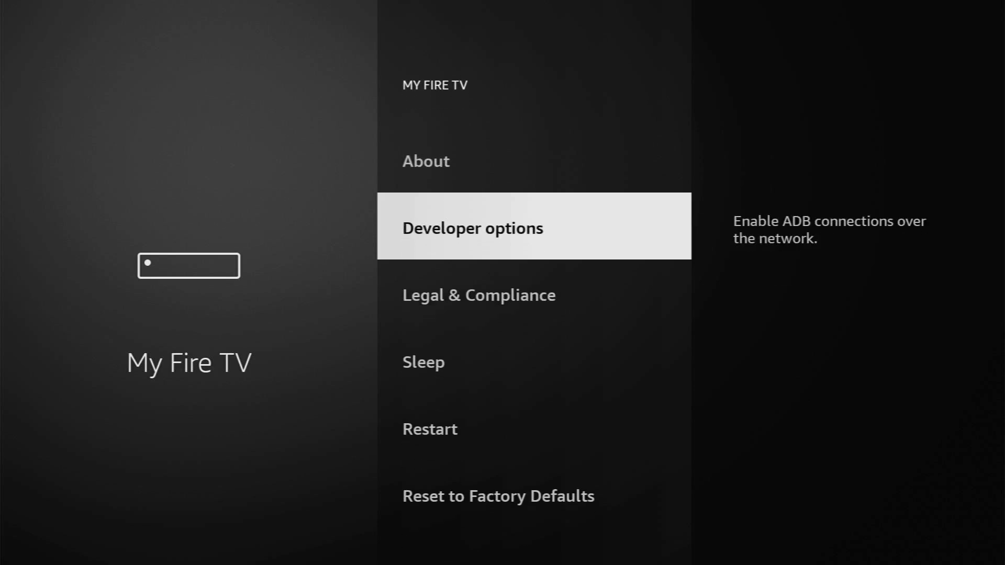
key(Return)
key(Return)
key(Return)
key(Down)
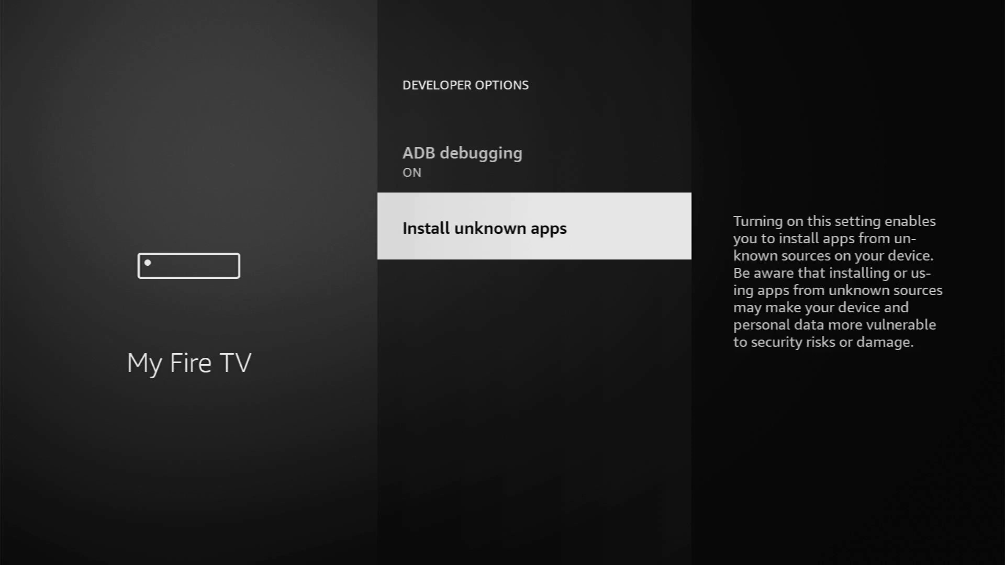
- Open Install unknown apps and toggle the permission to install apps from unknown sources
key(Return)
key(Return)
key(Return)
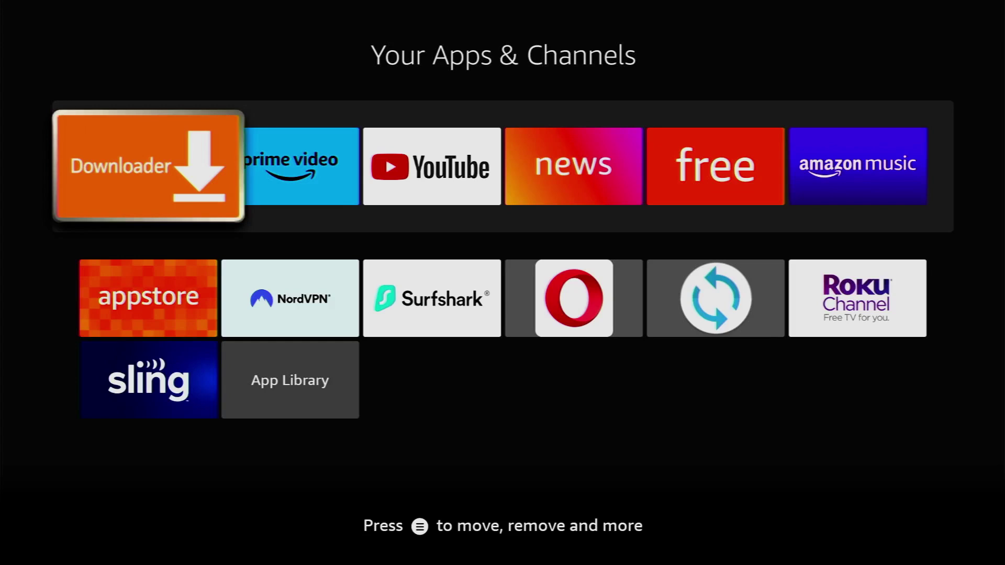
- Open NordVPN and look through the available server locations under All Countries
key(Down)
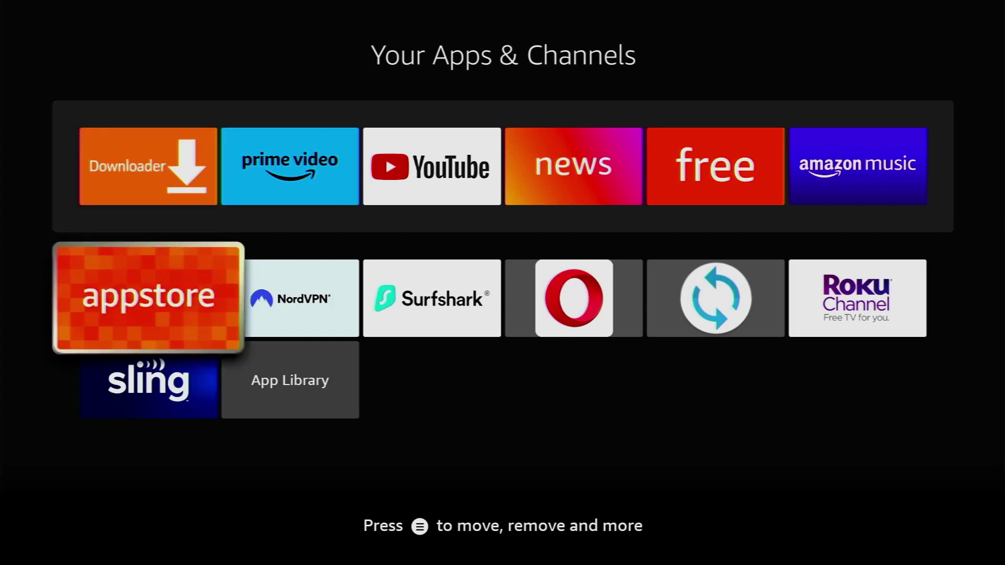
key(Right)
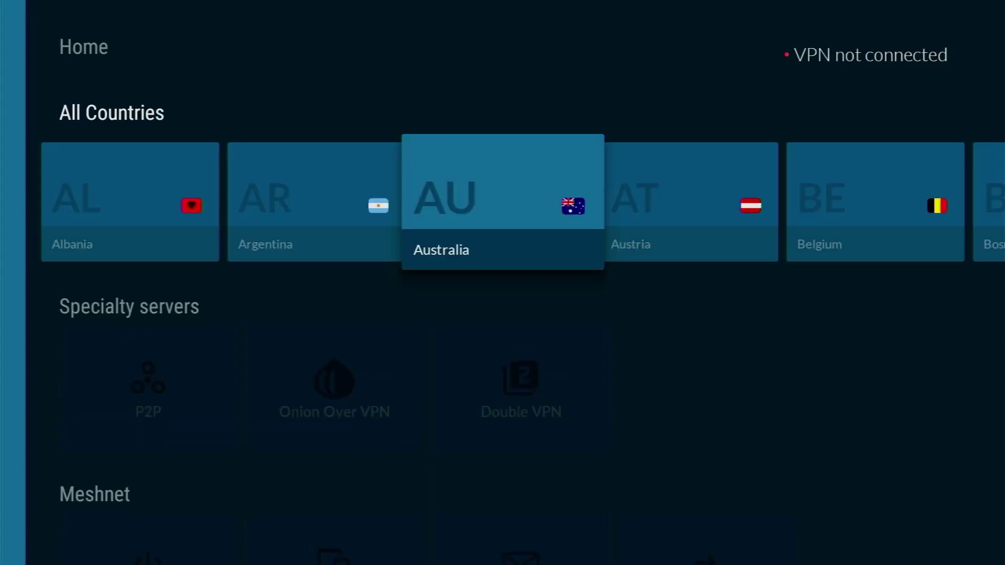
key(Left)
key(Right)
key(Right)
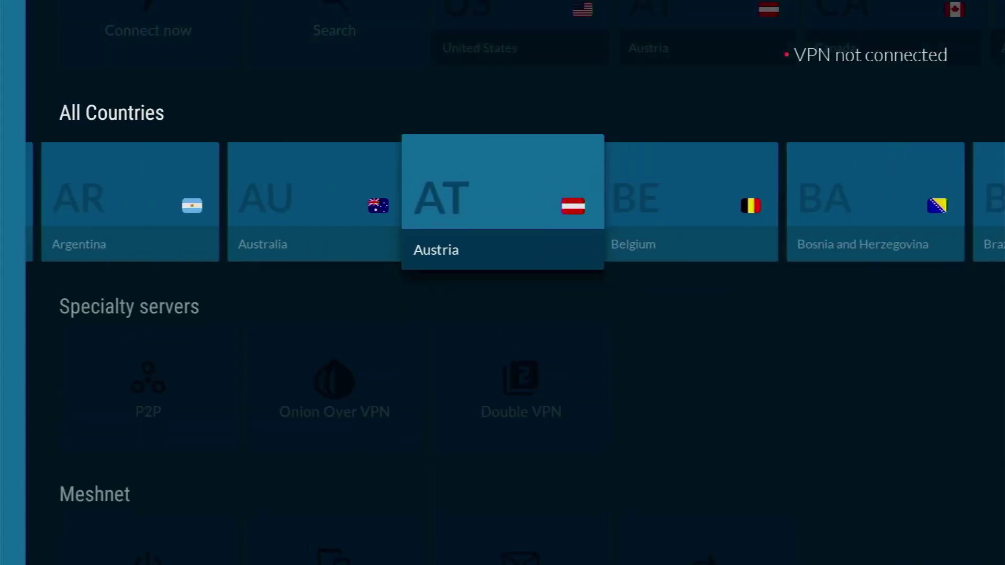
key(Right)
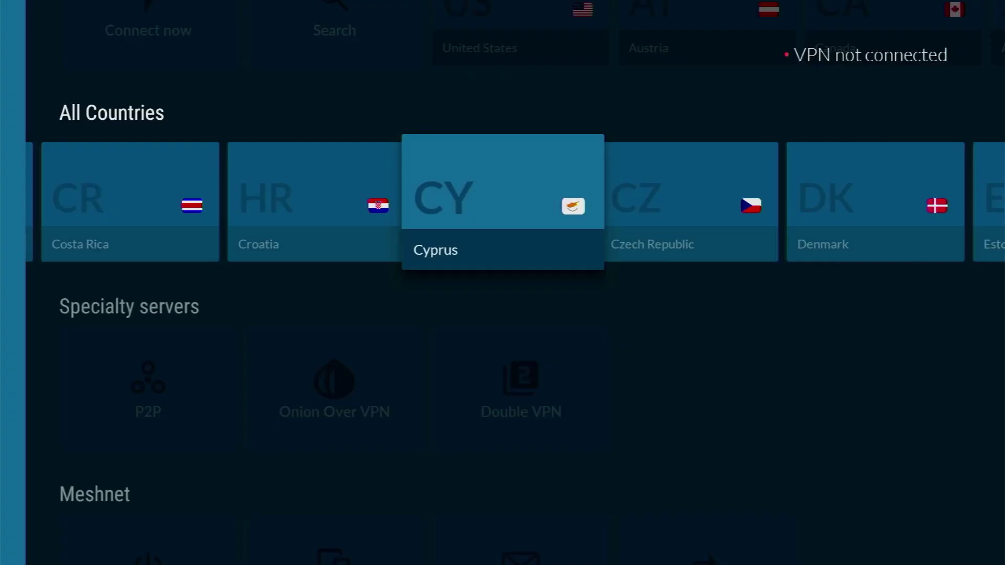
key(Right)
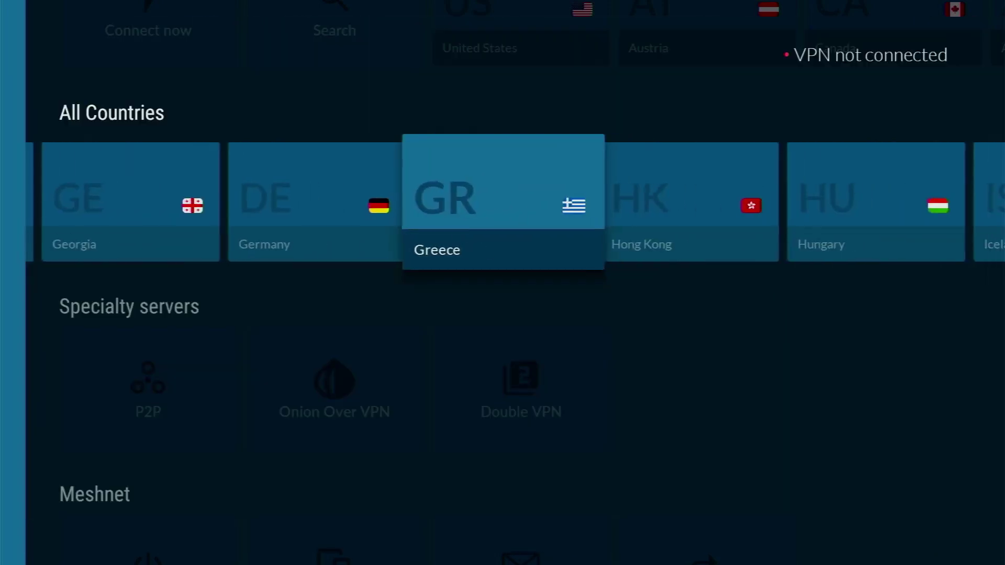
key(Right)
key(Right)
key(Right)
key(Right)
key(Right)
key(Right)
key(Right)
key(Right)
key(Right)
key(Right)
key(Right)
key(Right)
key(Right)
key(Right)
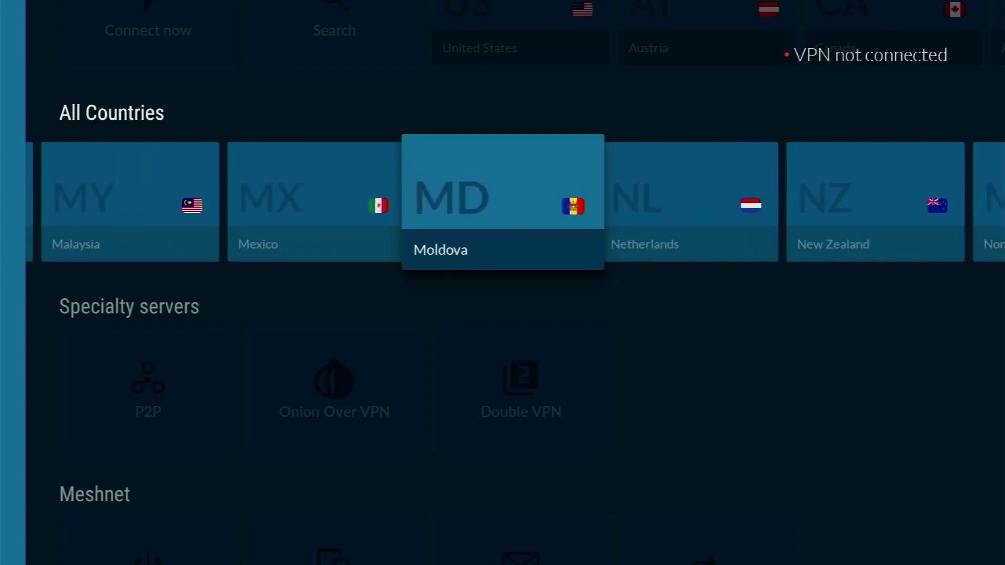
key(Right)
key(Right)
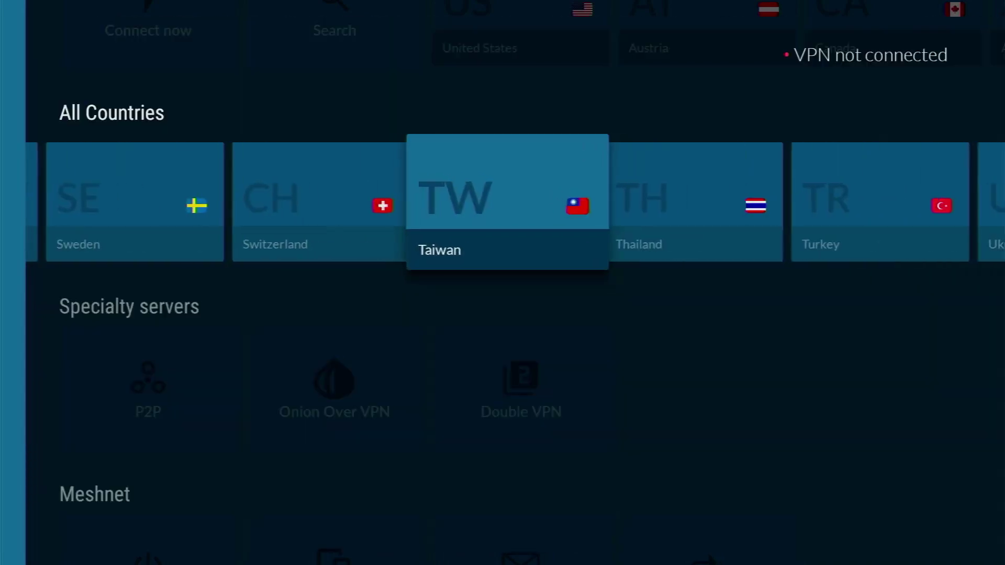
key(Right)
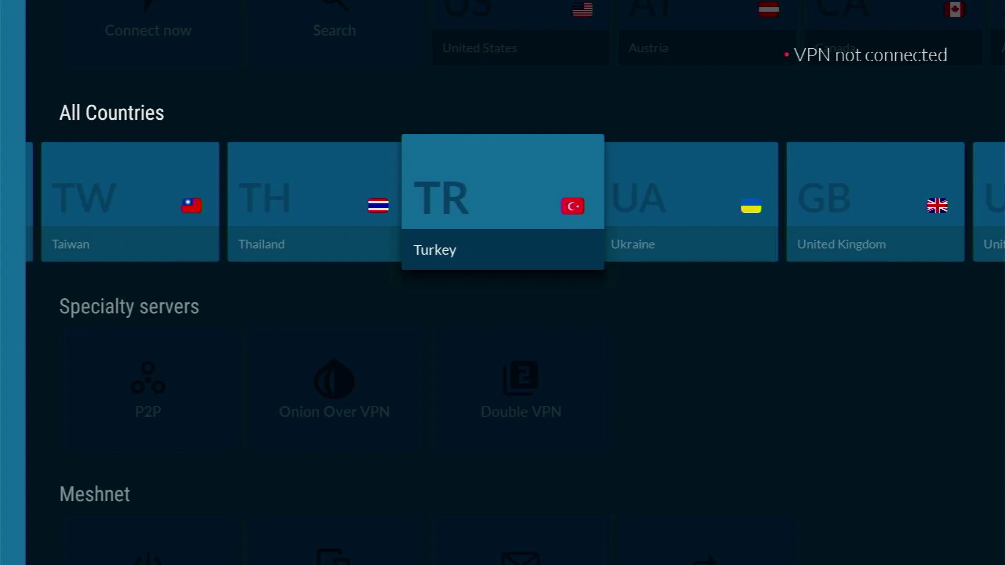
key(Right)
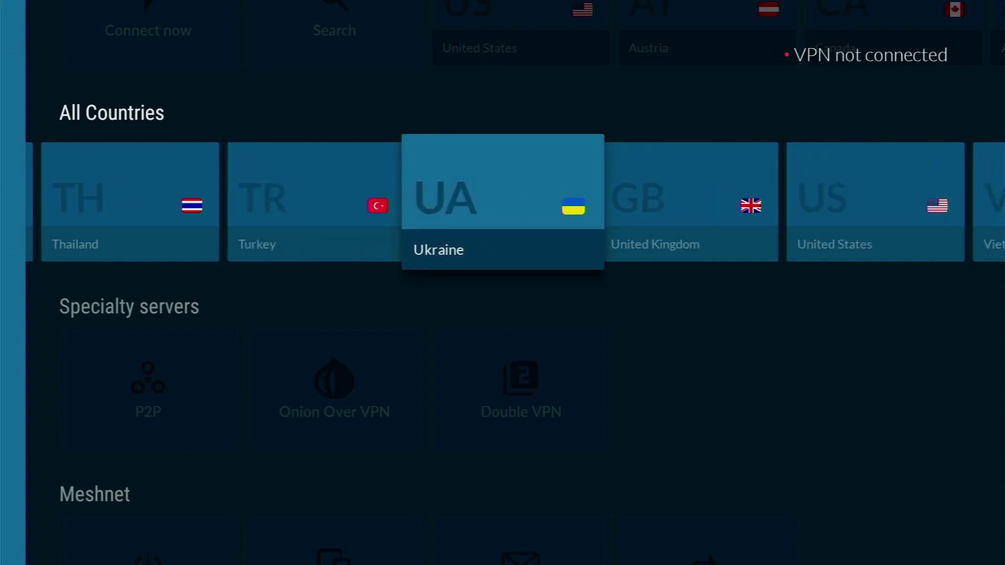
key(Right)
key(Right)
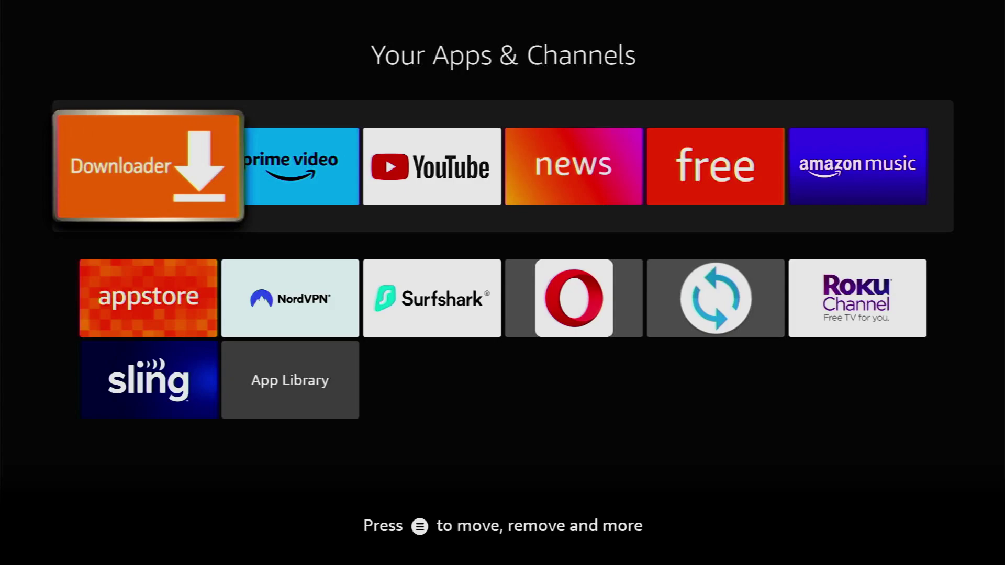
- Switch to Downloader, dismiss what opens at startup and go to its Home page
key(Return)
key(Escape)
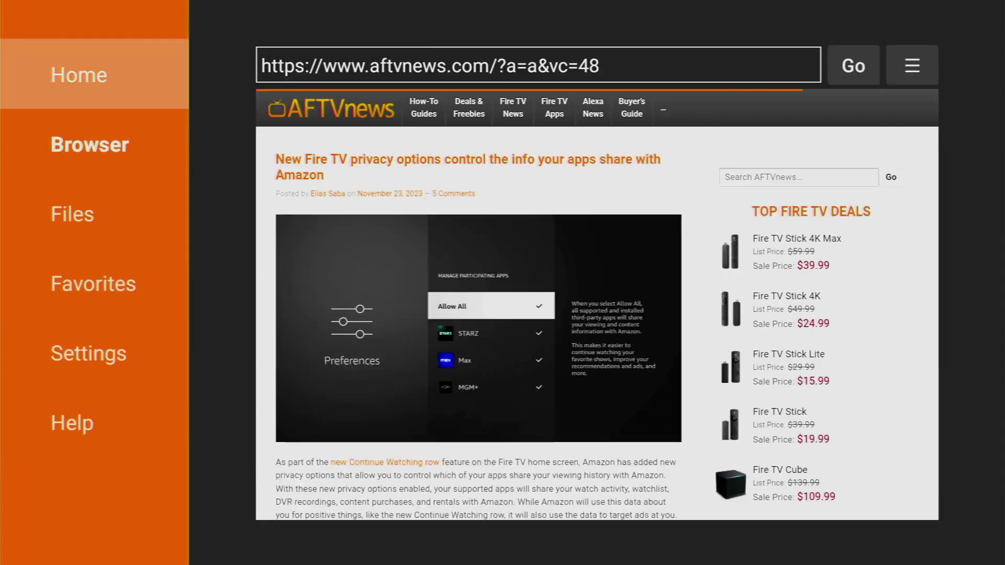
key(Return)
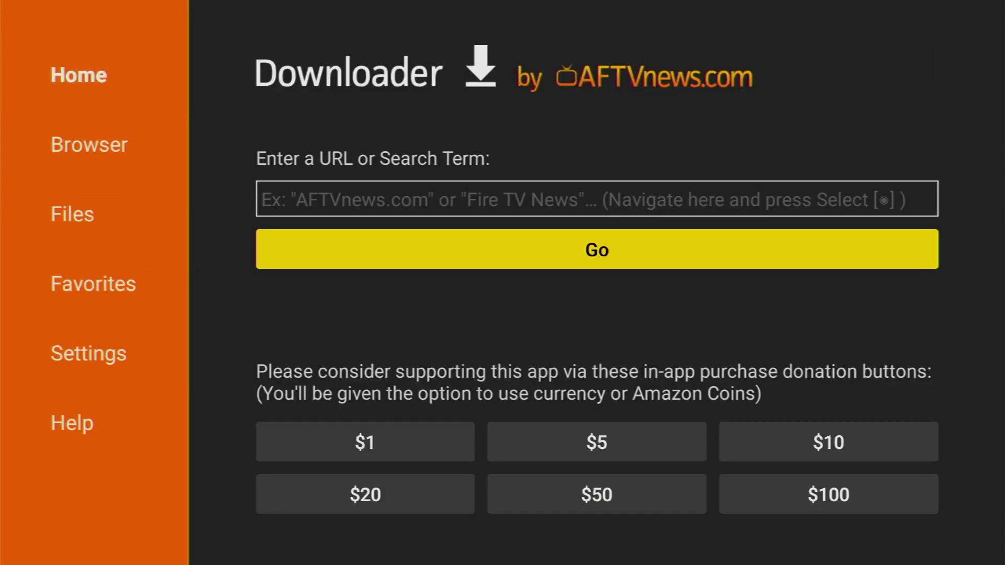
- Enter "aptoide tv" as the search term in Downloader and run the search
key(Down)
key(Up)
key(Up)
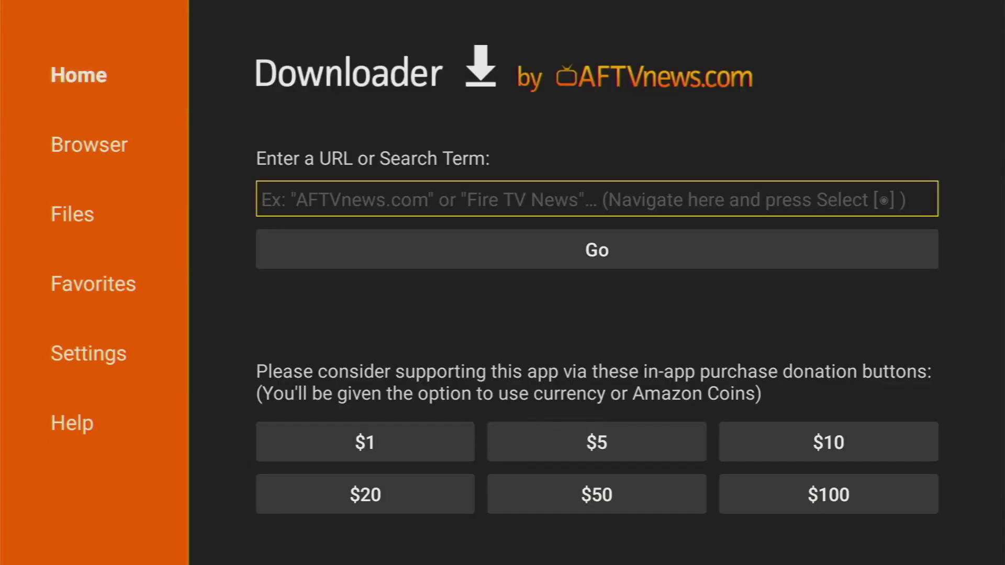
key(Return)
key(Return)
key(Down)
key(Right)
key(Right)
key(Right)
key(Right)
key(Right)
key(Return)
key(Right)
key(Right)
key(Right)
key(Right)
key(Return)
key(Left)
key(Left)
key(Left)
key(Left)
key(Left)
key(Return)
key(Up)
key(Right)
key(Right)
key(Right)
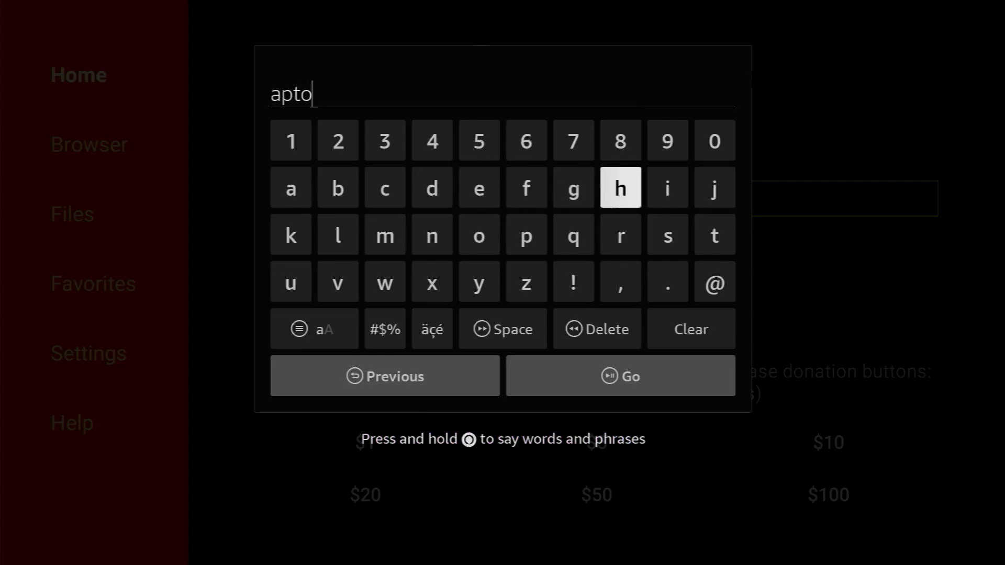
key(Right)
key(Return)
key(Left)
key(Left)
key(Left)
key(Left)
key(Return)
key(Right)
key(Return)
key(Down)
key(Right)
key(Right)
key(Right)
key(Right)
key(Right)
key(Return)
key(Down)
key(Left)
key(Left)
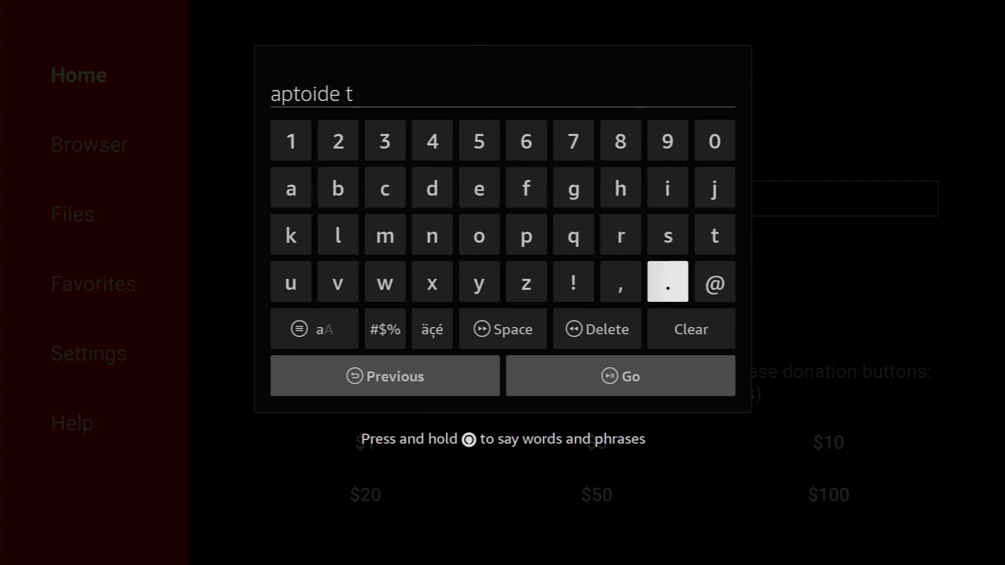
key(Left)
key(Left)
key(Left)
key(Left)
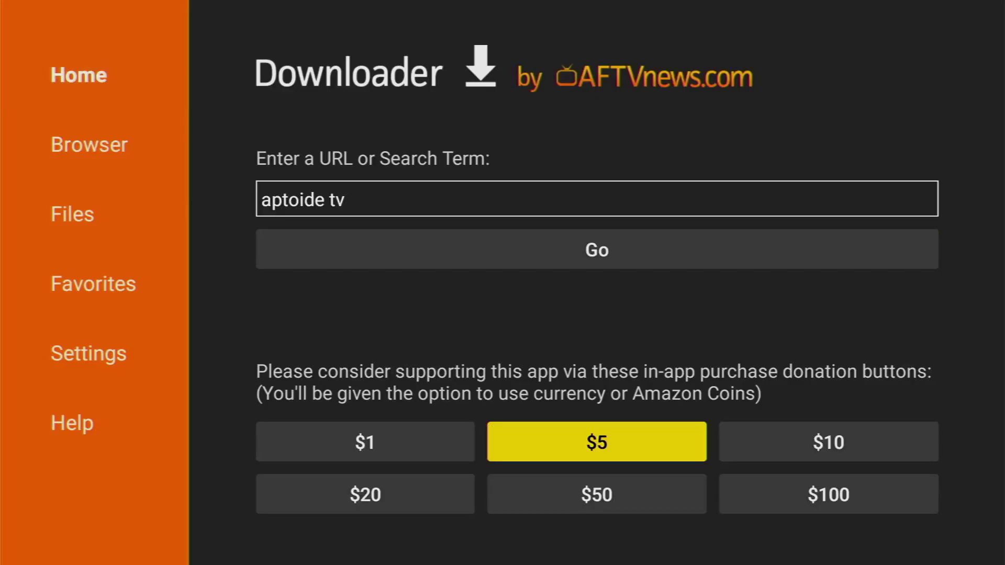
key(Up)
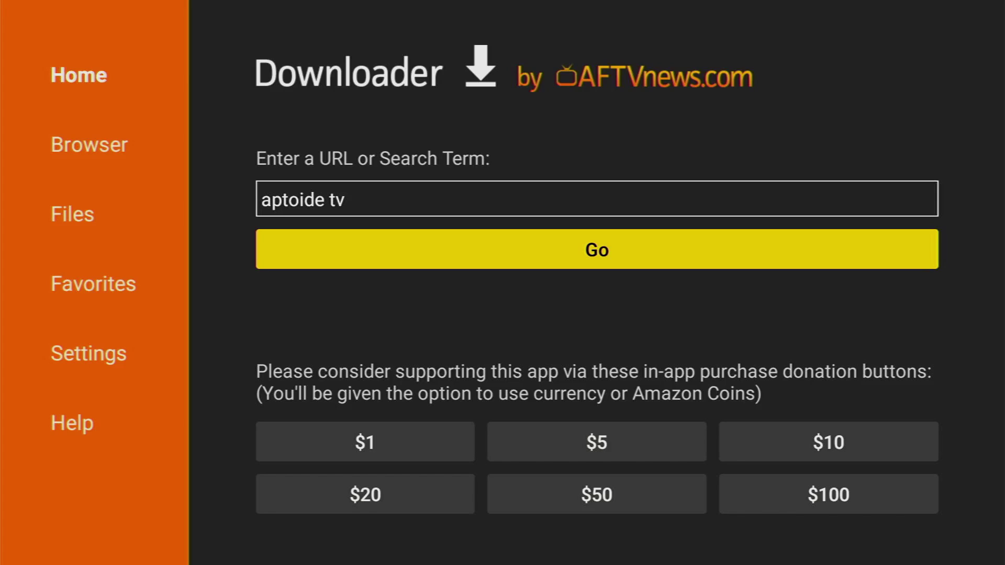
key(Return)
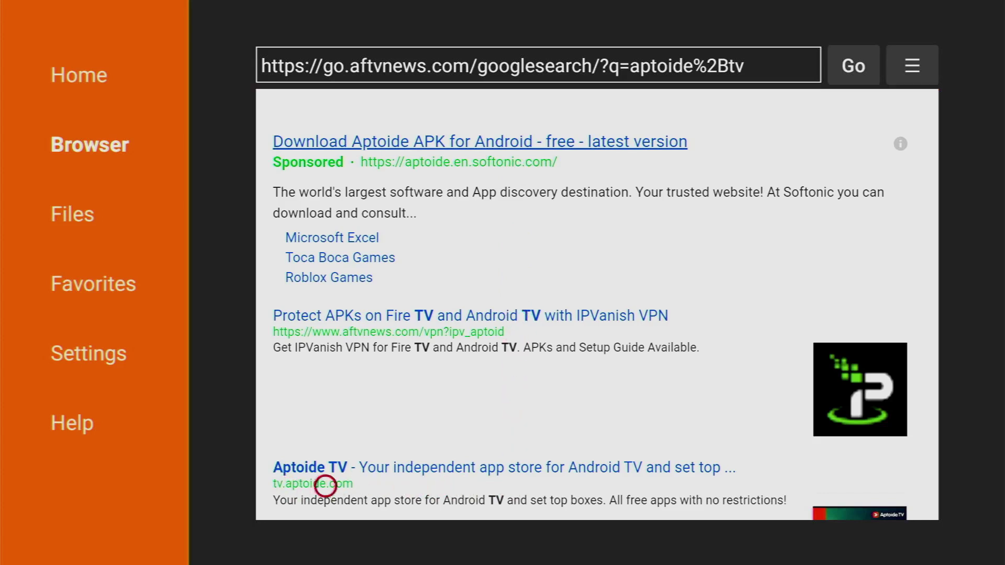
- Download Aptoide TV from the tv.aptoide.com search result and install it
click(404, 460)
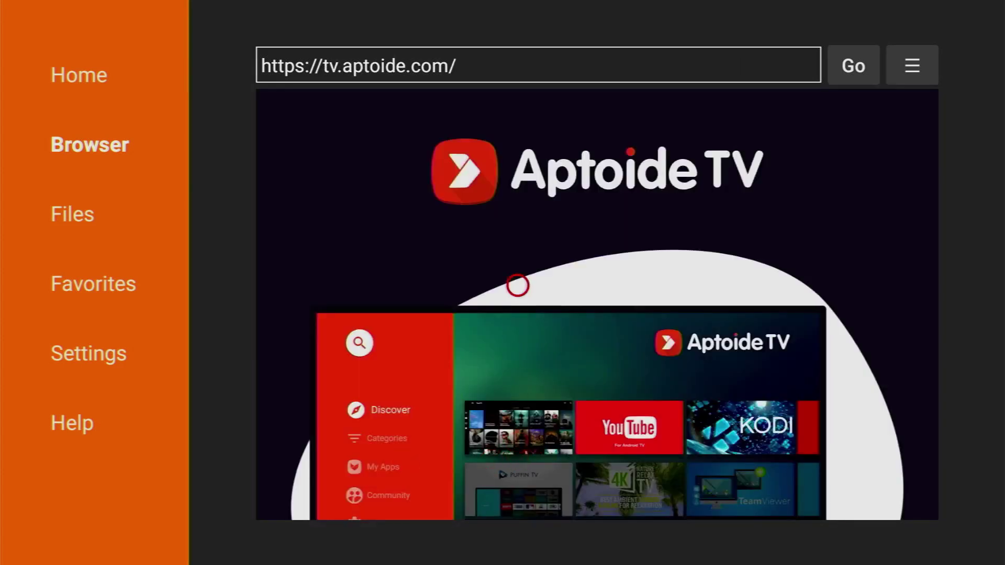
scroll(517, 487, down, 7)
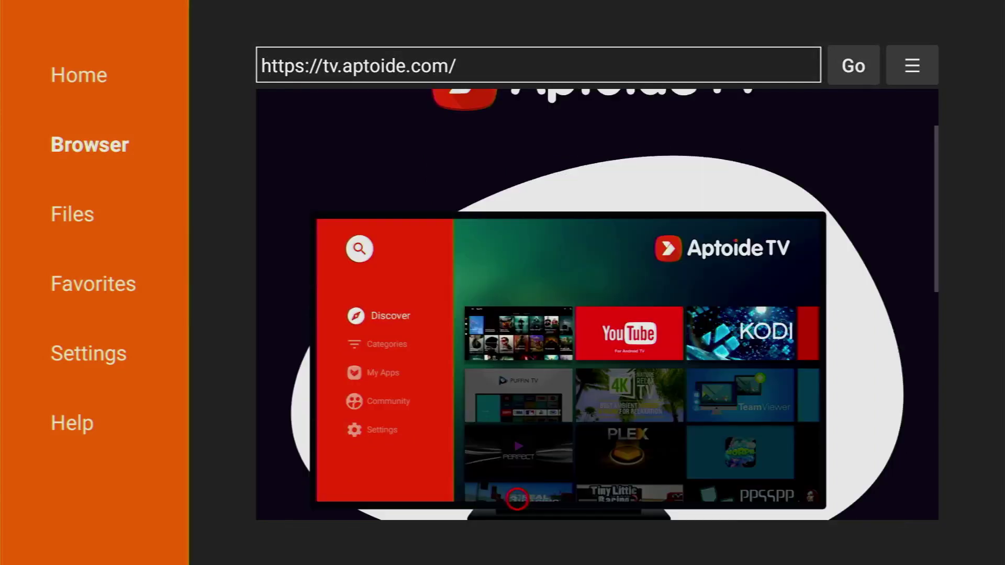
scroll(517, 499, down, 2)
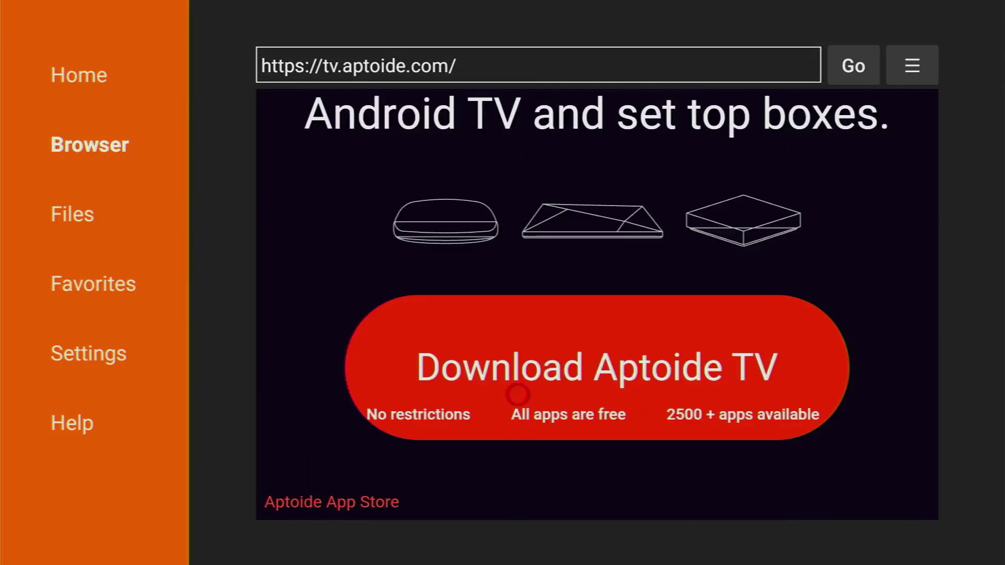
click(517, 395)
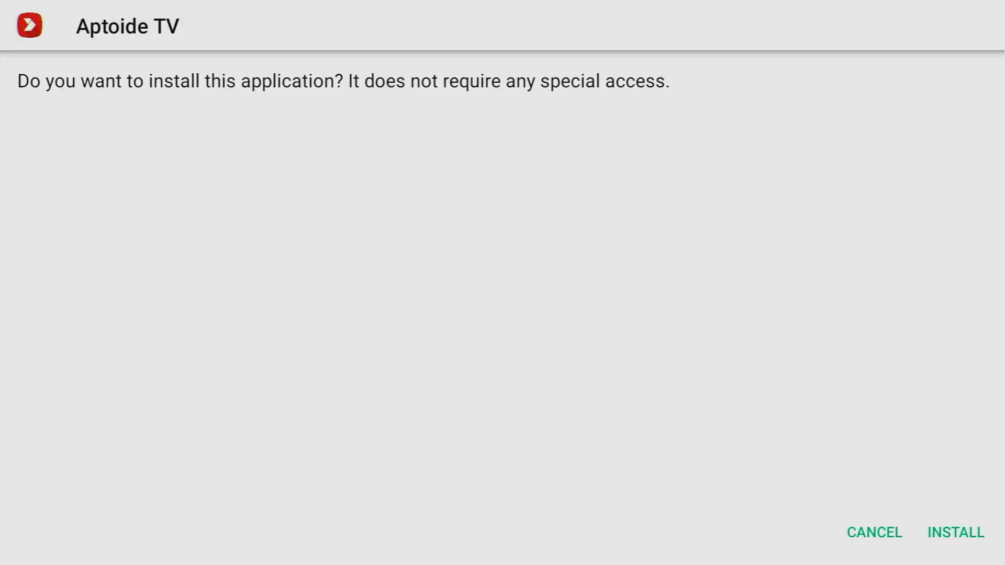
key(Return)
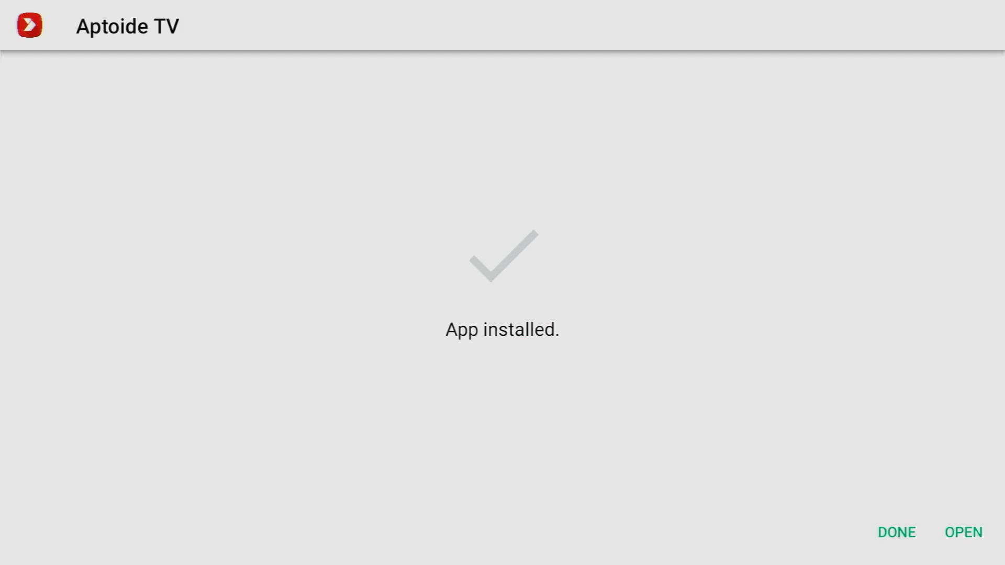
- Close the finished Aptoide TV installer and delete the downloaded AptoideTV-5.1.2.apk file
key(Return)
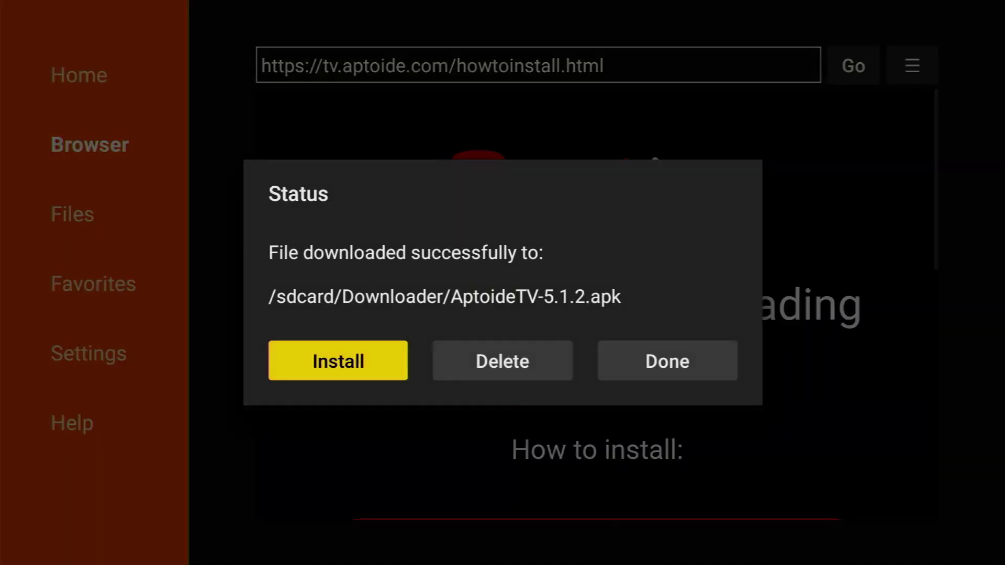
key(Right)
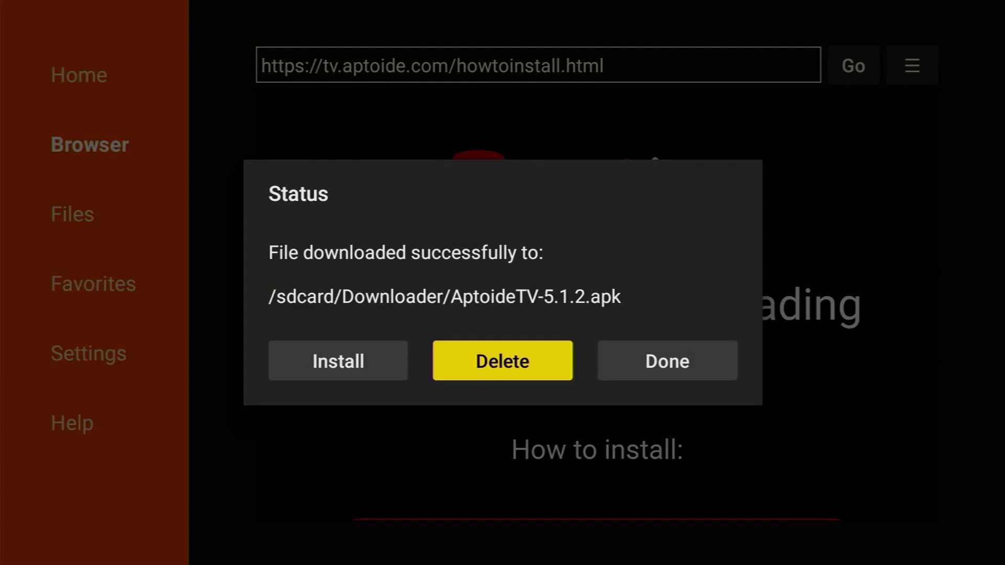
key(Return)
key(Left)
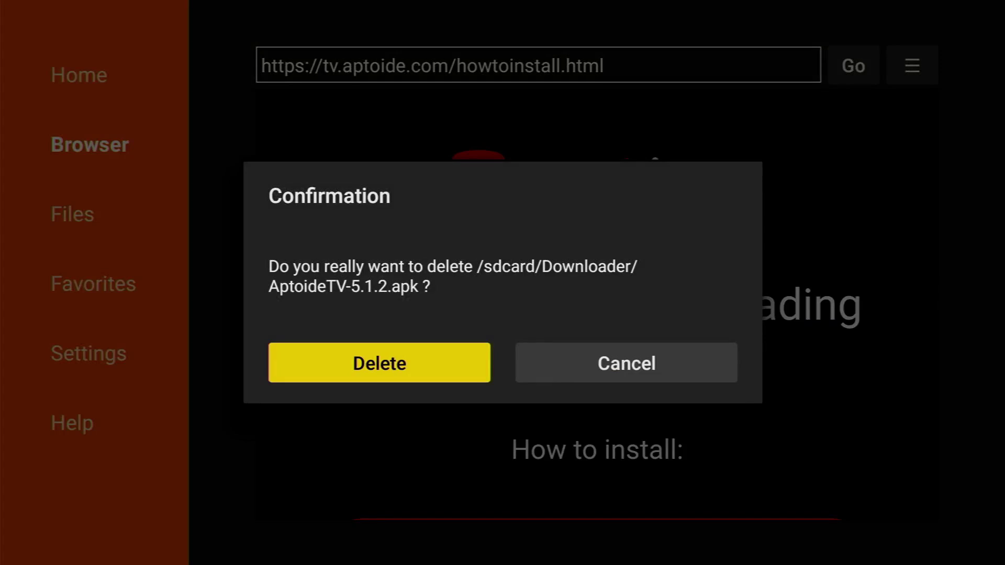
key(Return)
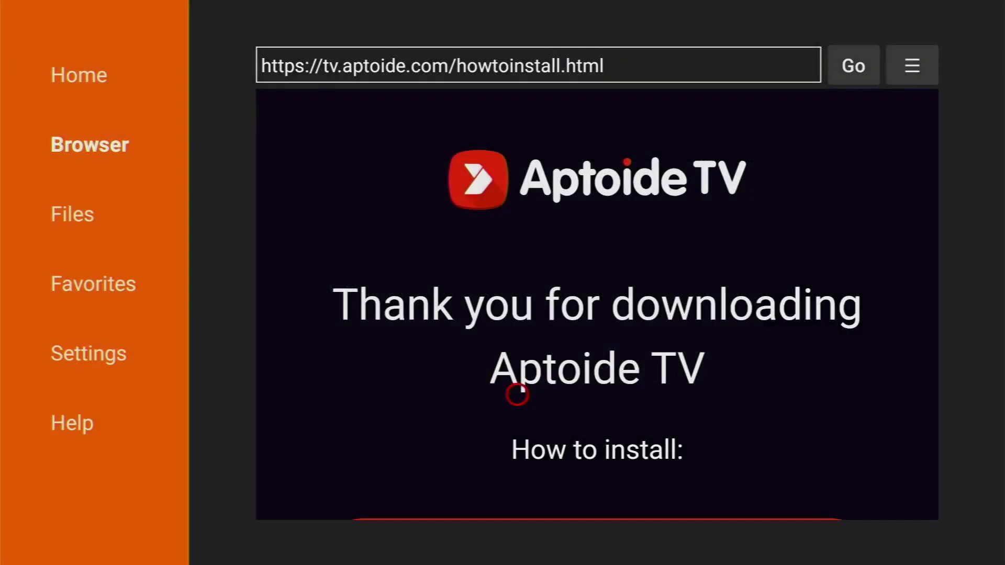
- Return to the Fire TV home screen and open the My Fire TV settings
key(Home)
key(Right)
key(Right)
key(Right)
key(Right)
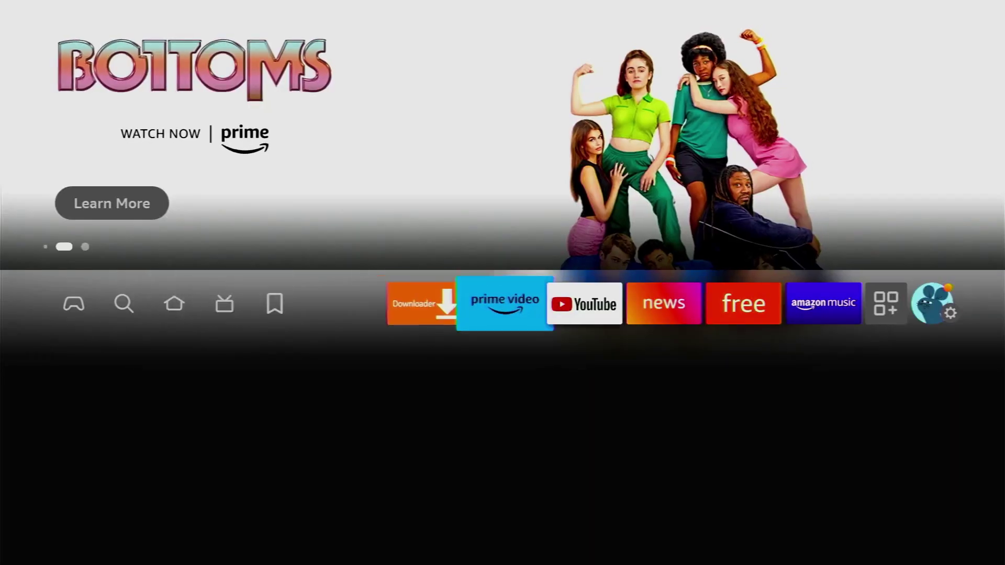
key(Right)
key(Right)
key(Right)
key(Right)
key(Right)
key(Right)
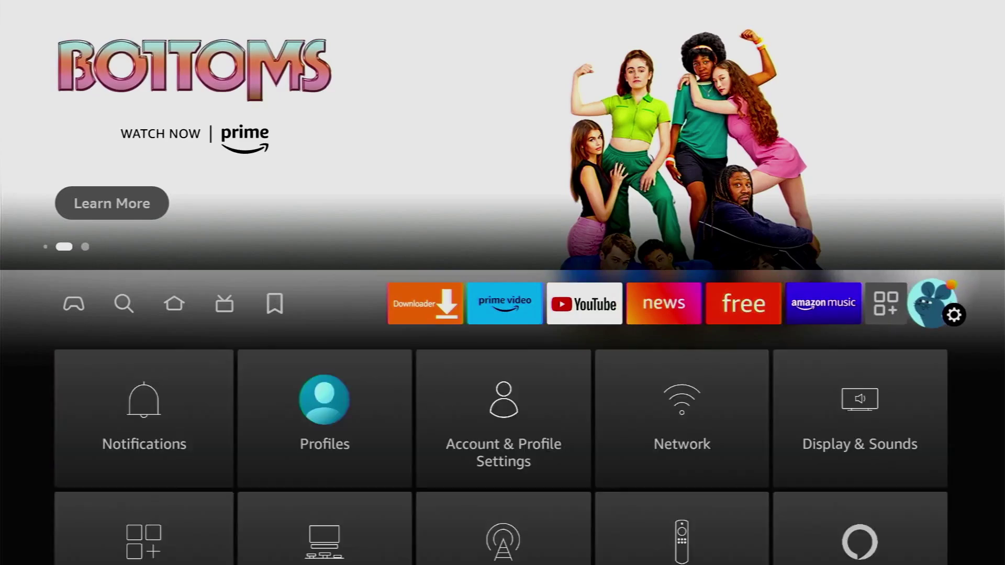
key(Down)
key(Down)
key(Down)
key(Right)
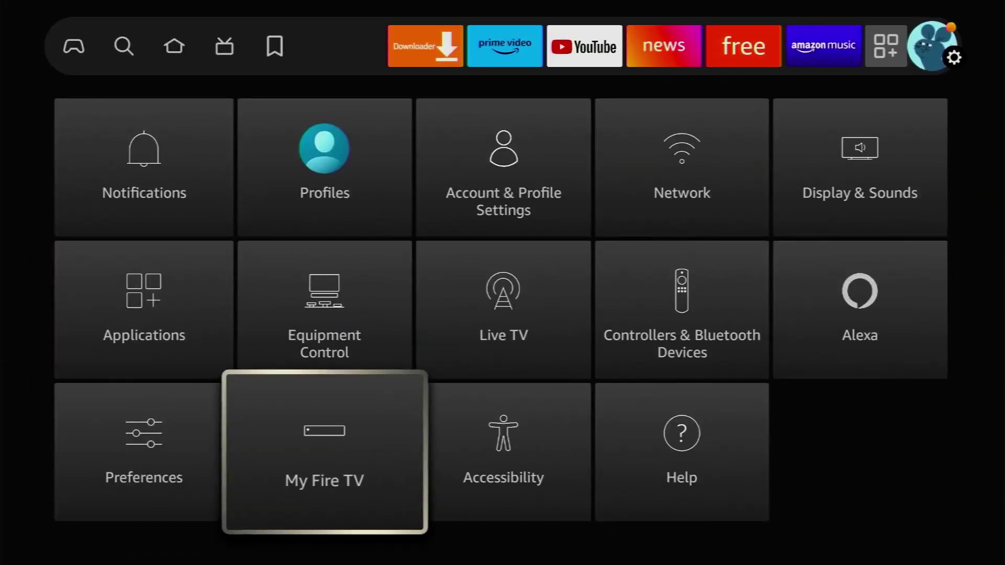
key(Return)
- In the developer options, turn on the Install unknown apps permission for Aptoide TV
key(Down)
key(Return)
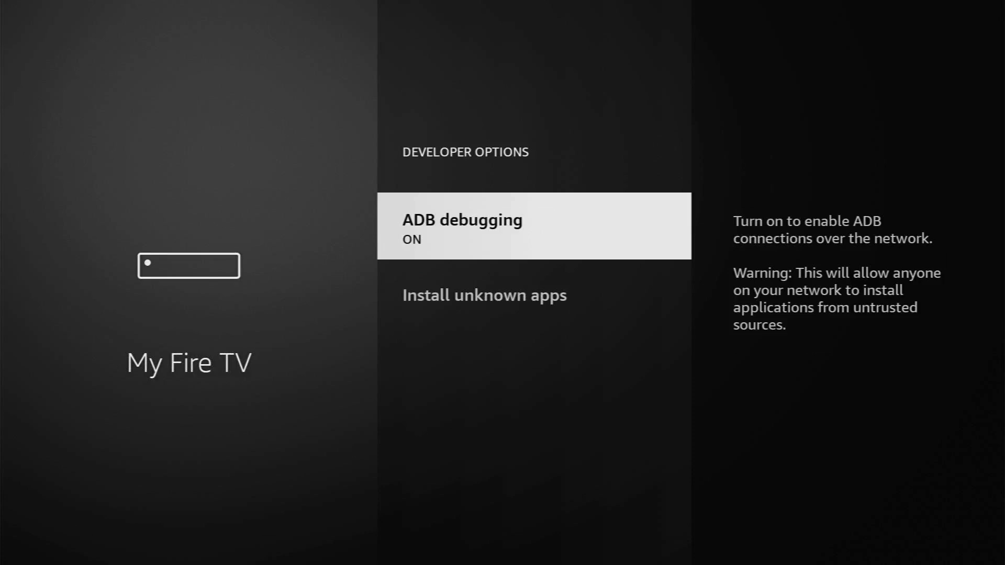
key(Down)
key(Return)
key(Down)
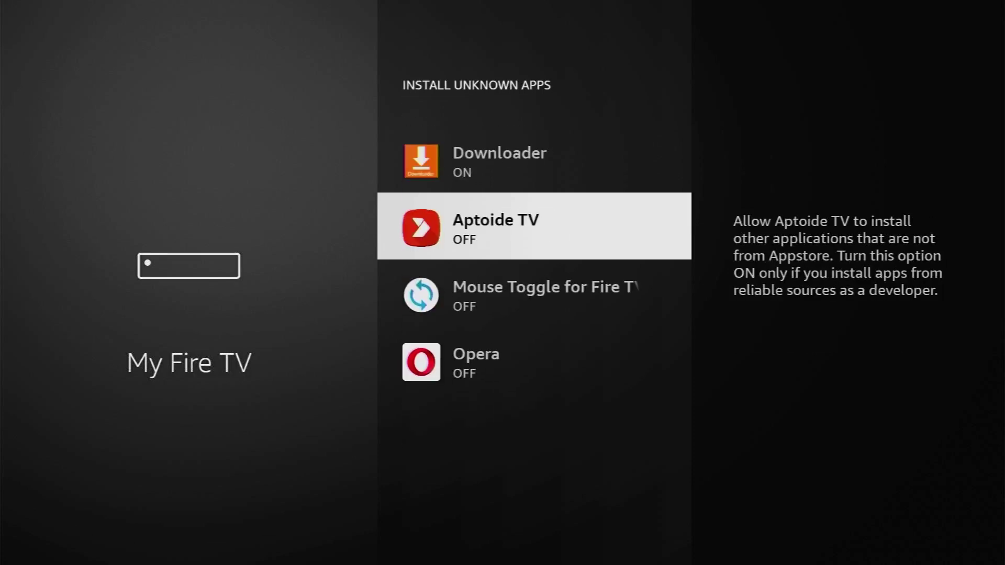
key(Return)
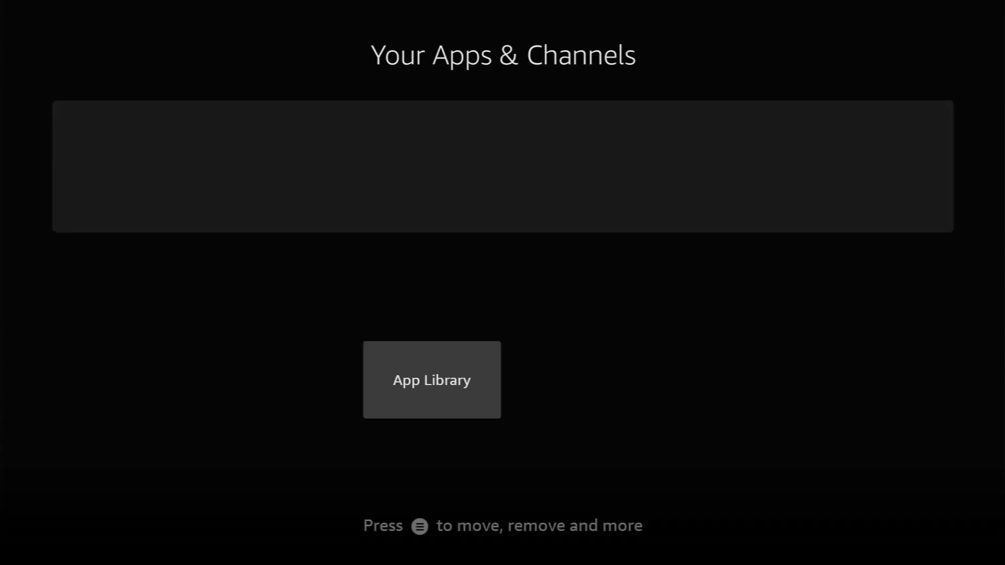
- Launch Aptoide TV, allow it to access photos, media and files, and deny audio recording for its search
key(Right)
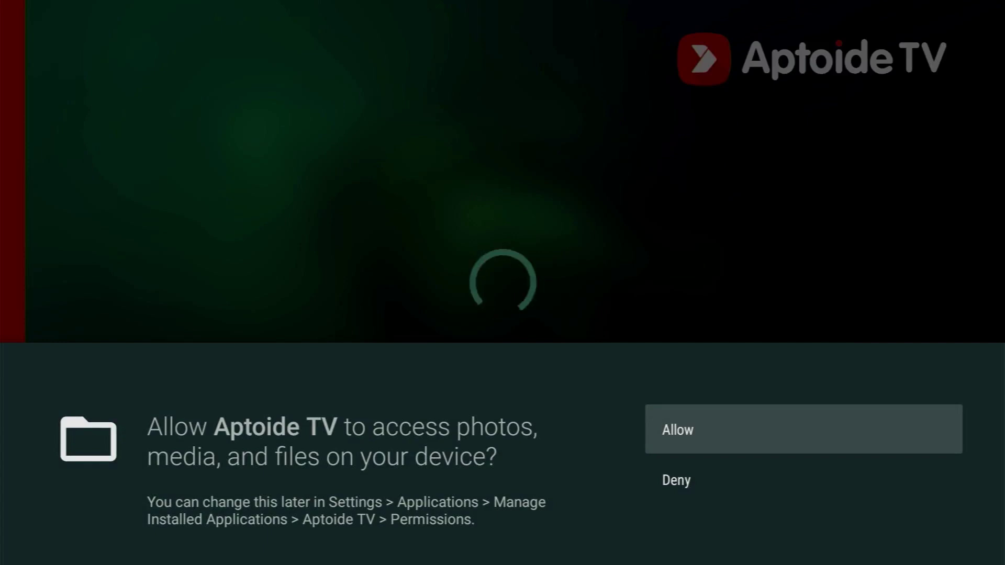
key(Return)
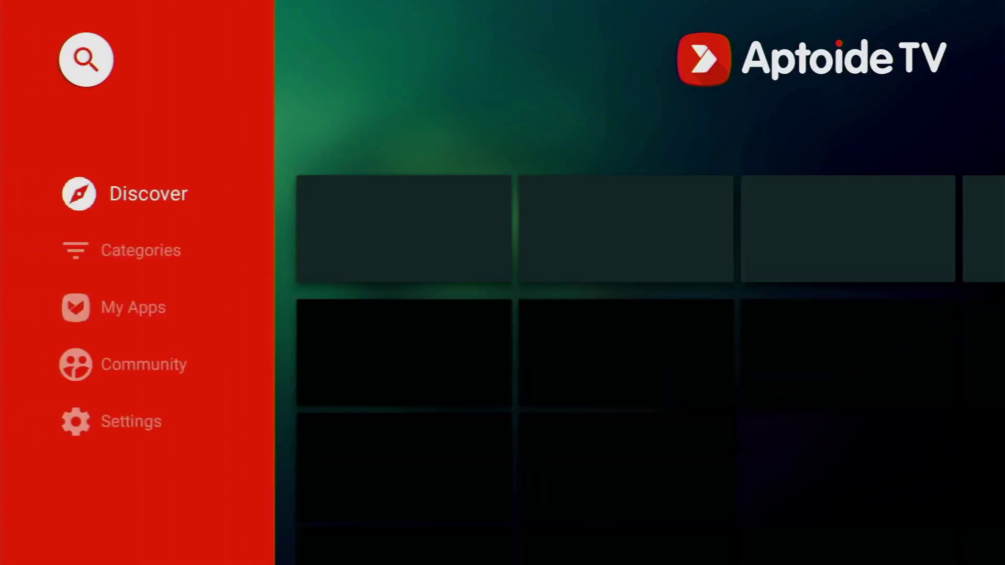
key(Up)
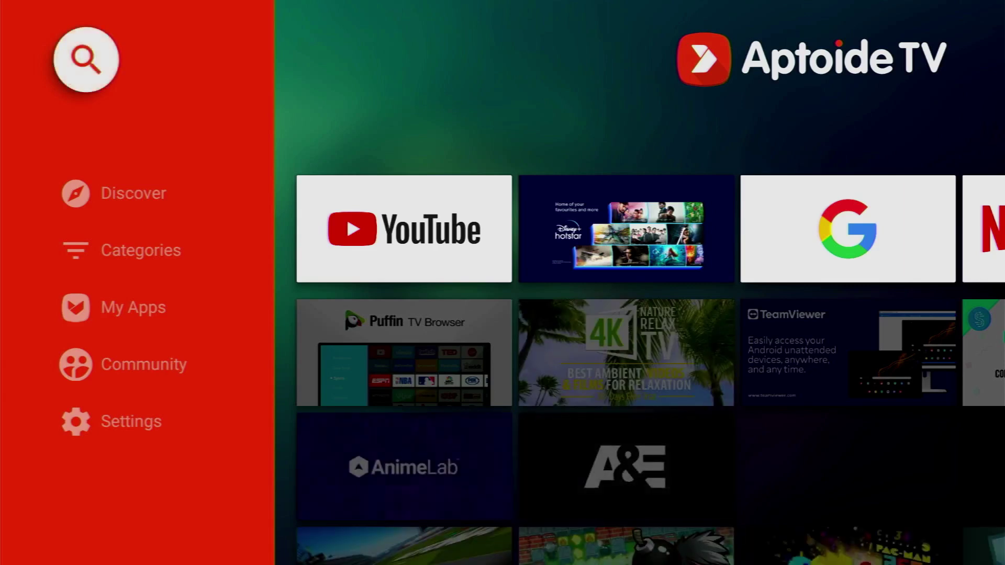
key(Return)
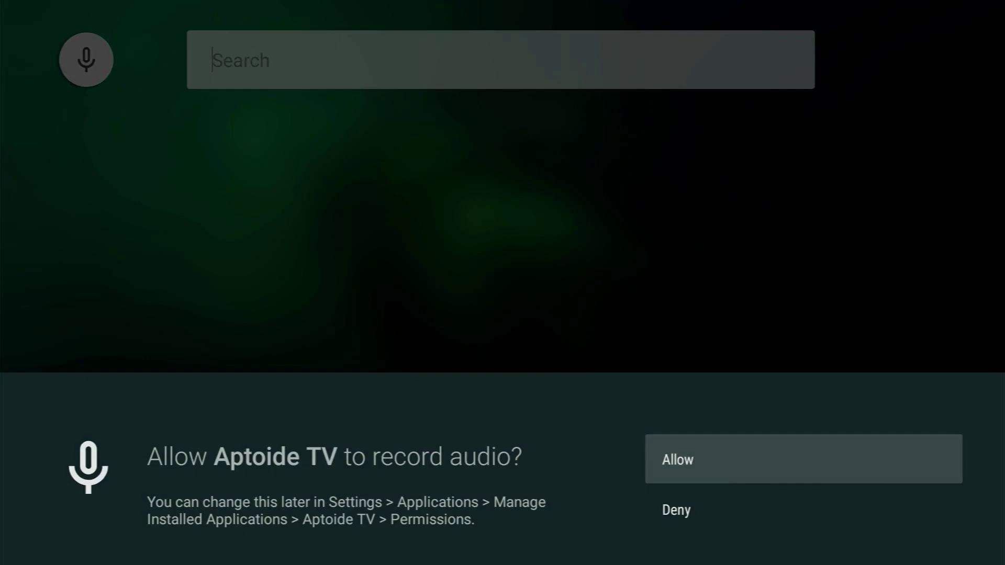
key(Down)
key(Return)
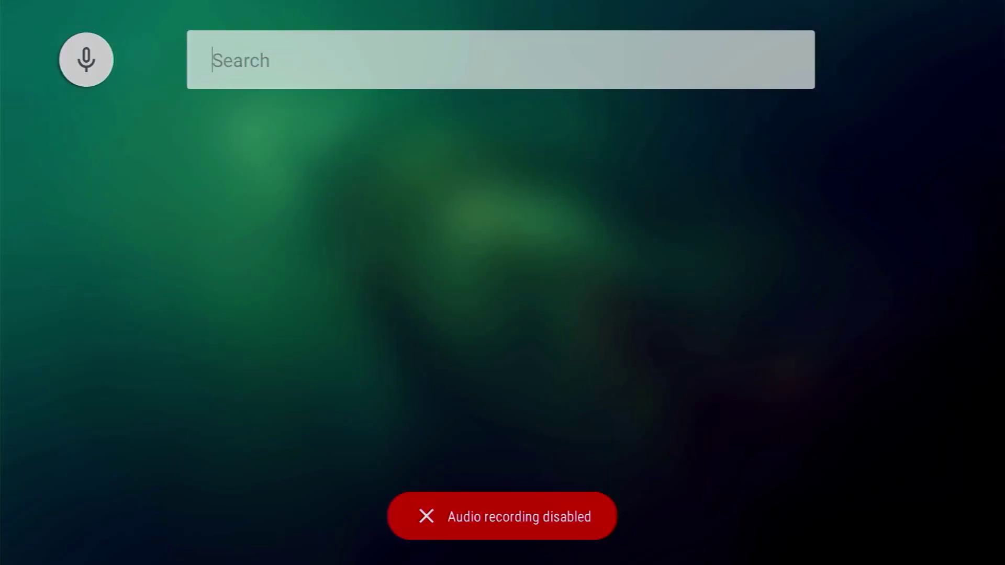
- Search Aptoide TV for "ottplayer" and install the OttPlayer app
key(Return)
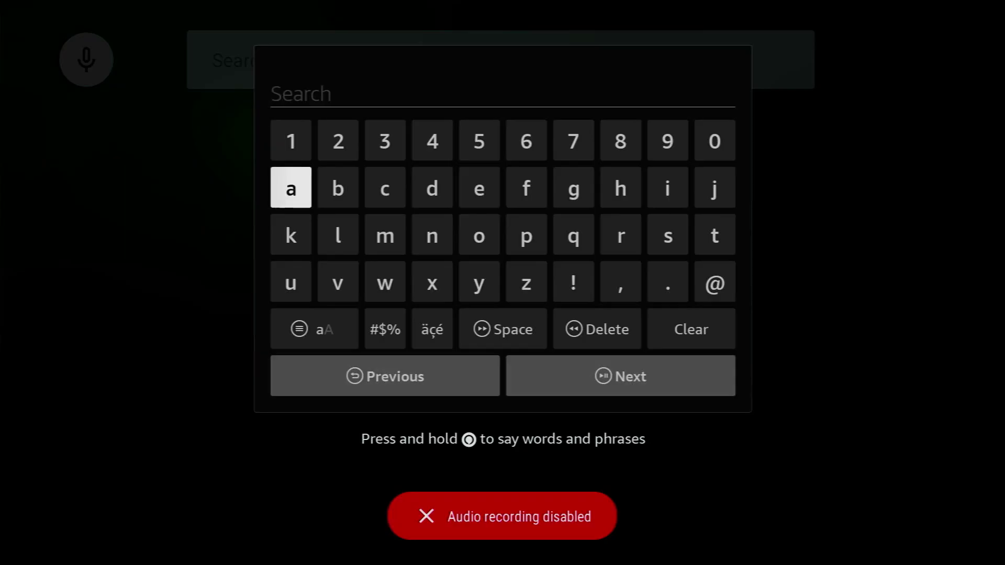
text(ottplayer)
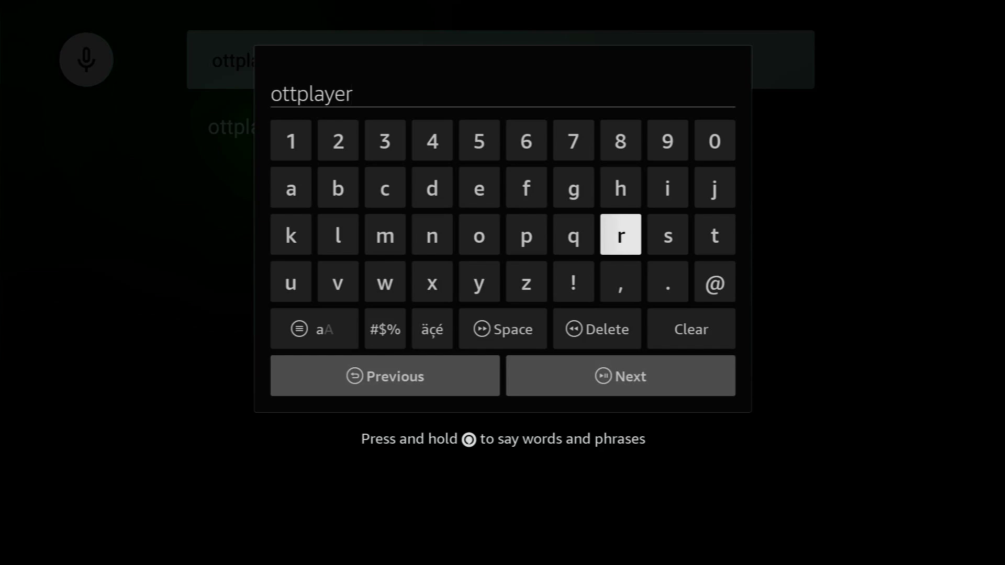
key(Down)
key(Down)
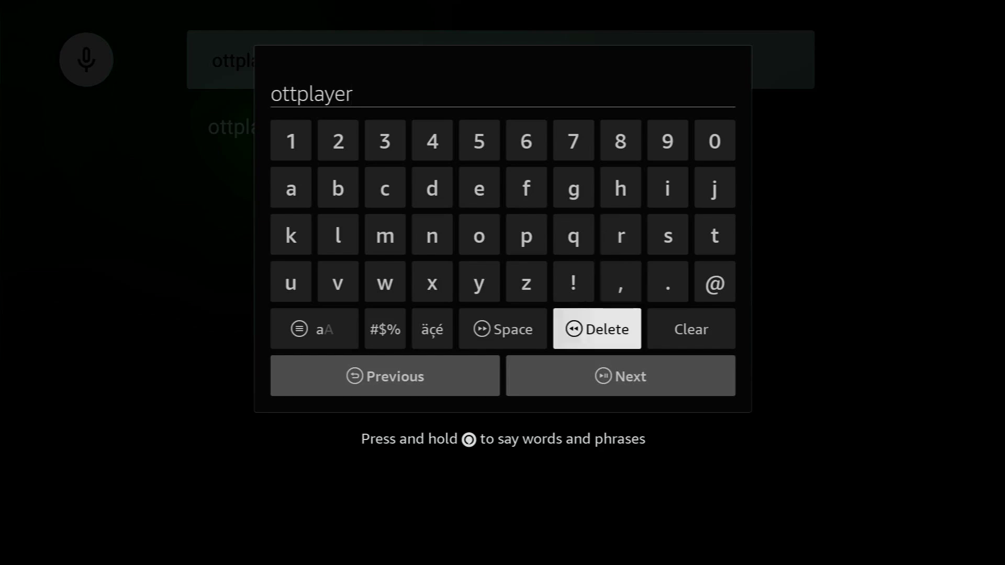
key(Down)
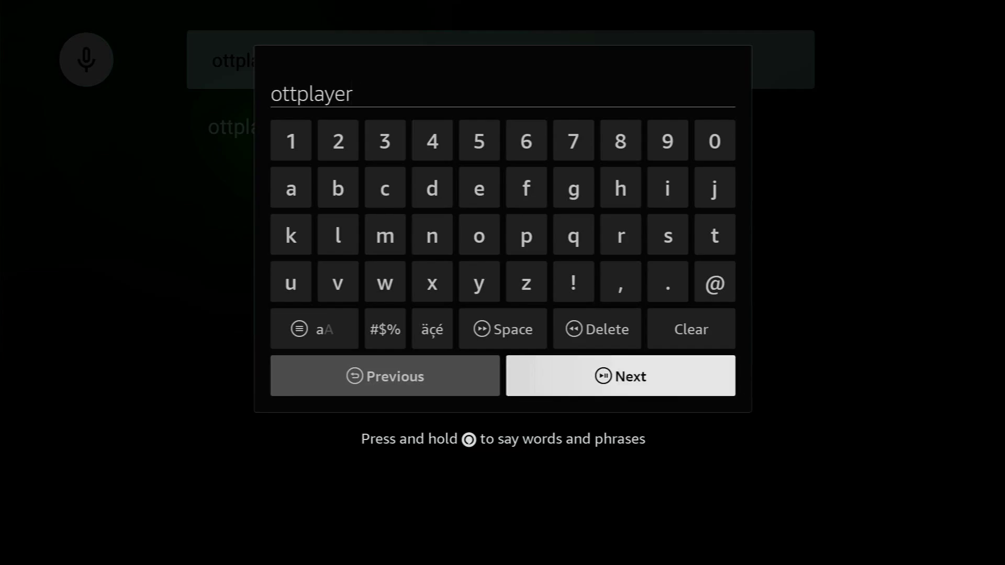
key(Return)
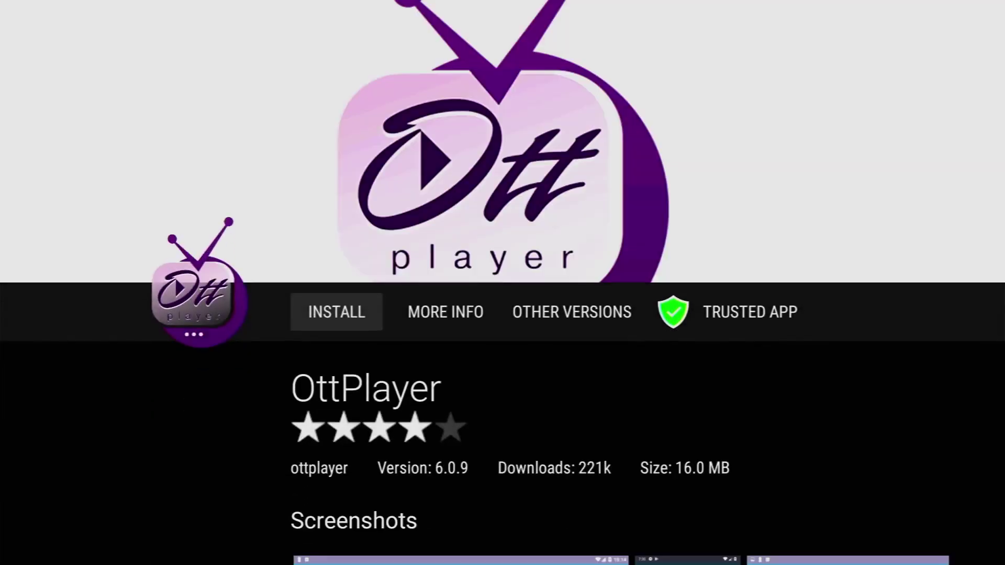
key(Return)
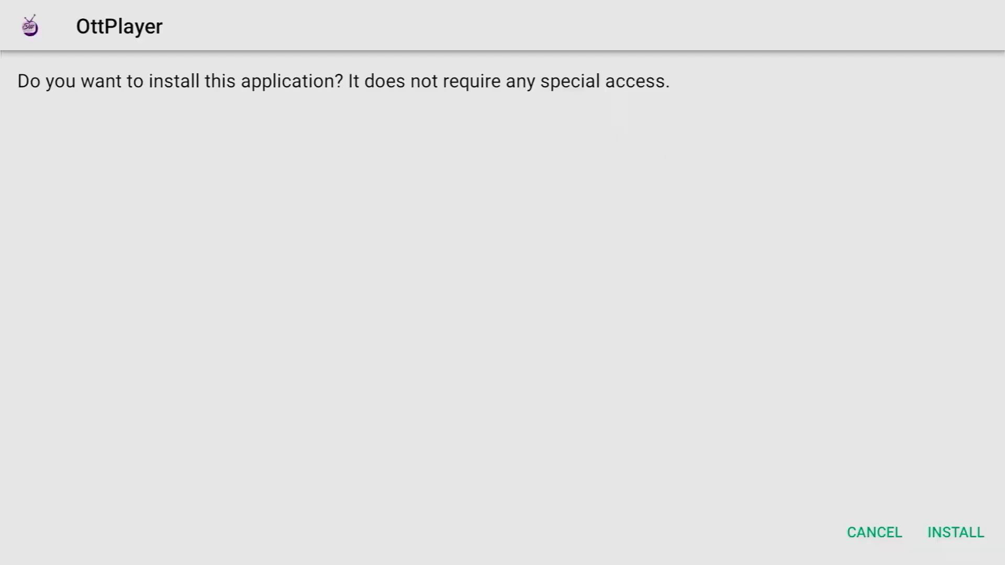
key(Return)
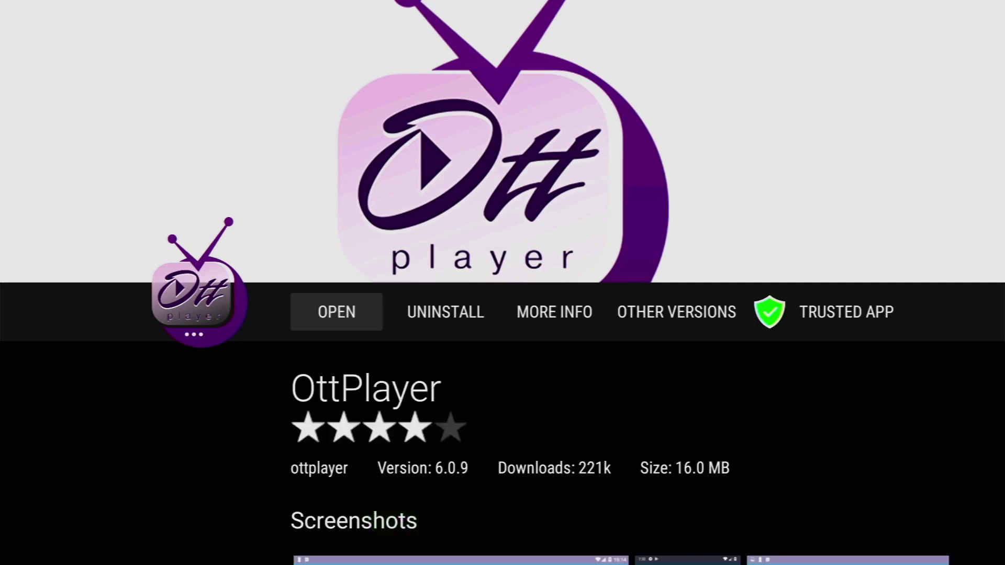
- Return to the Fire TV home screen and open the full Your Apps & Channels list
key(Home)
key(Right)
key(Right)
key(Right)
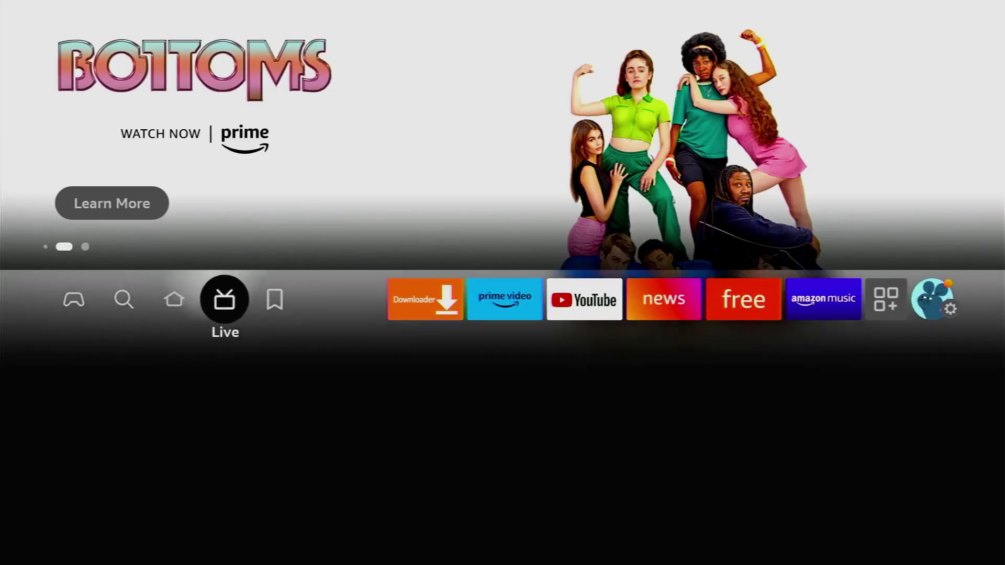
key(Right)
key(Right)
key(Right)
key(Right)
key(Right)
key(Right)
key(Right)
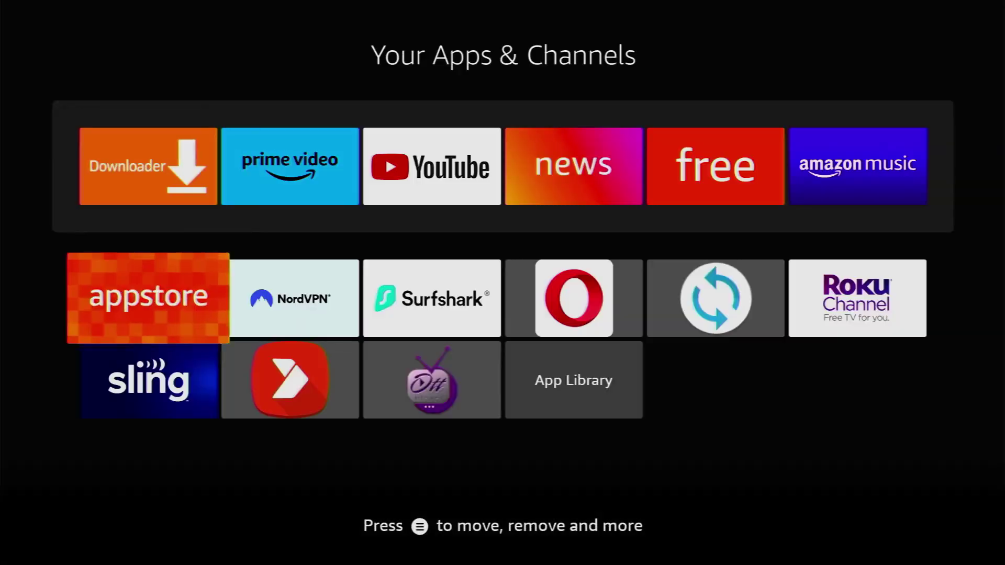
- Launch OttPlayer from the installed apps and continue past its welcome screen
key(Right)
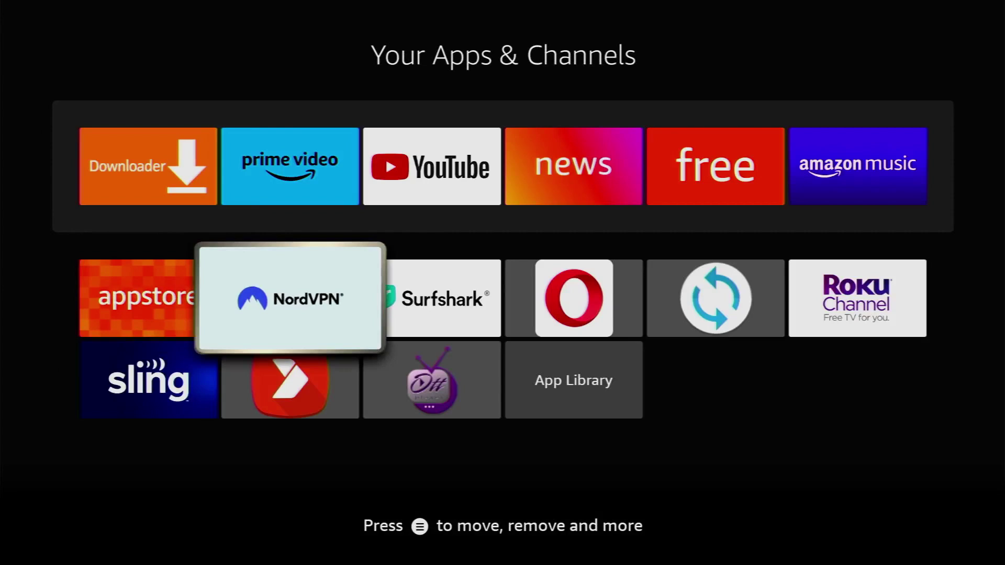
key(Down)
key(Right)
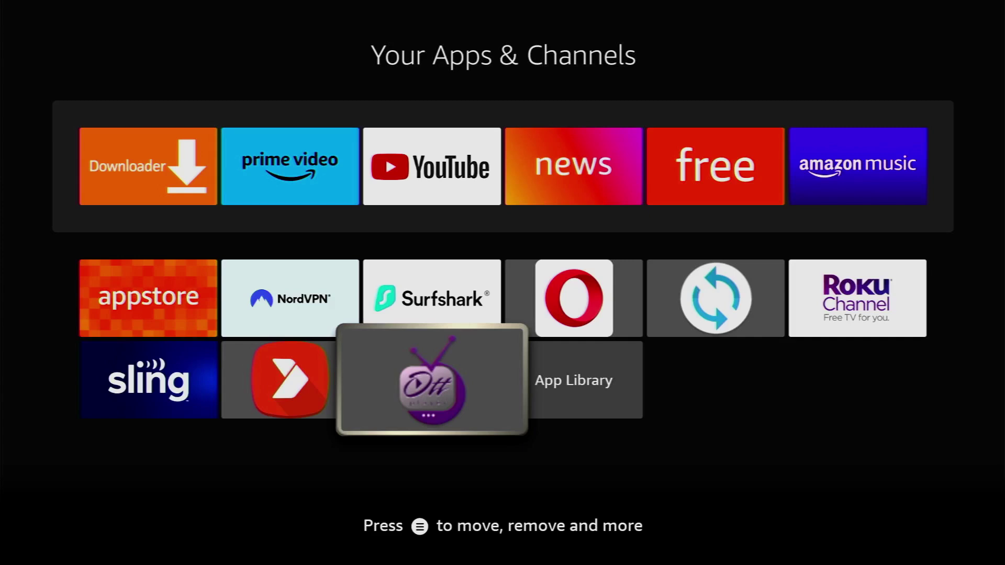
key(Return)
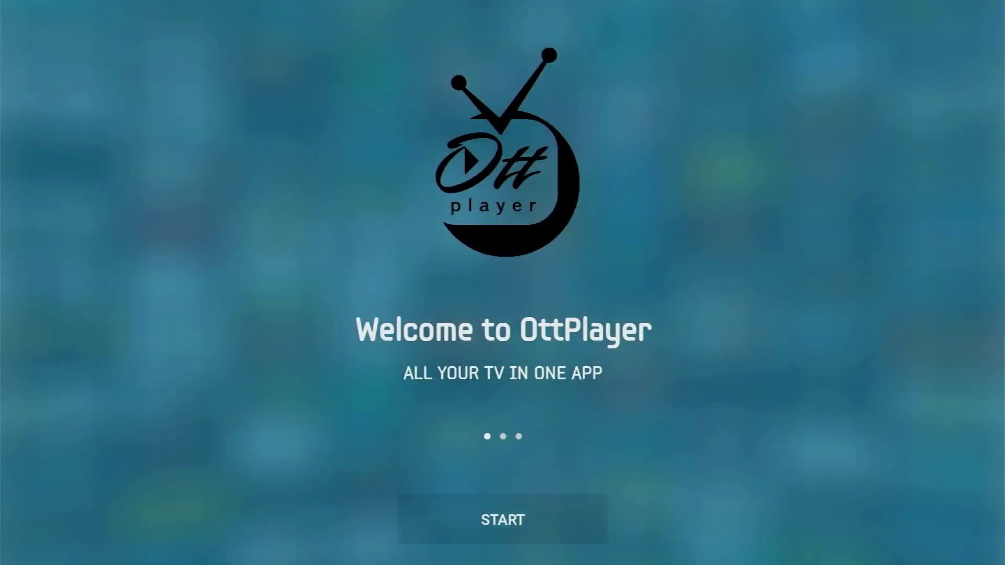
key(Return)
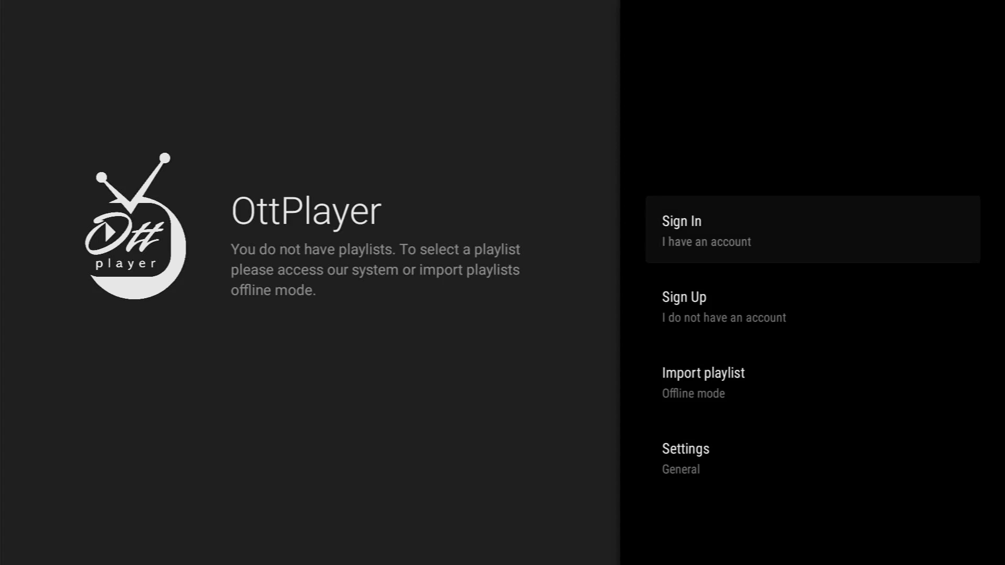
- Look through OttPlayer's Sign Up, Import playlist and Settings options
key(Down)
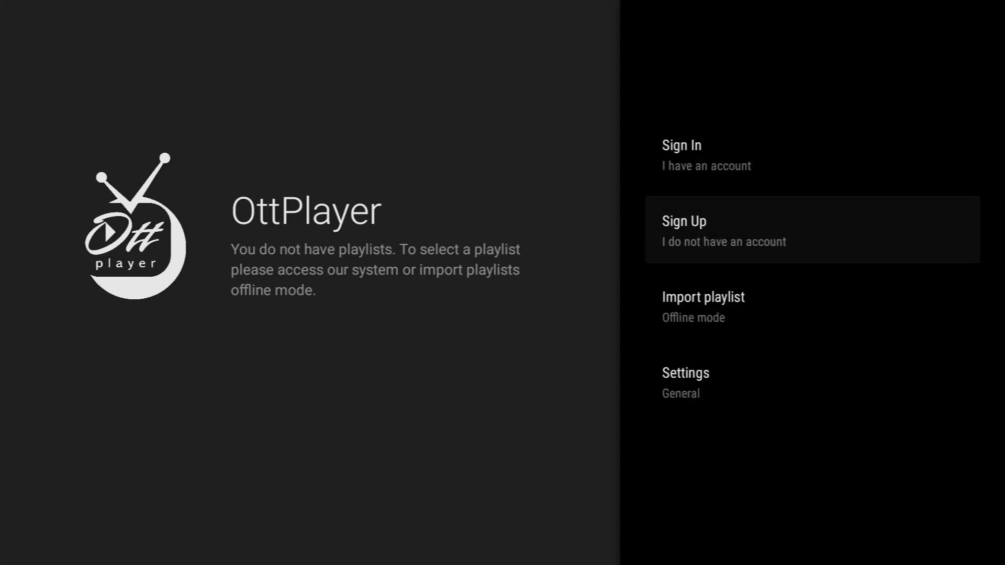
key(Down)
key(Down)
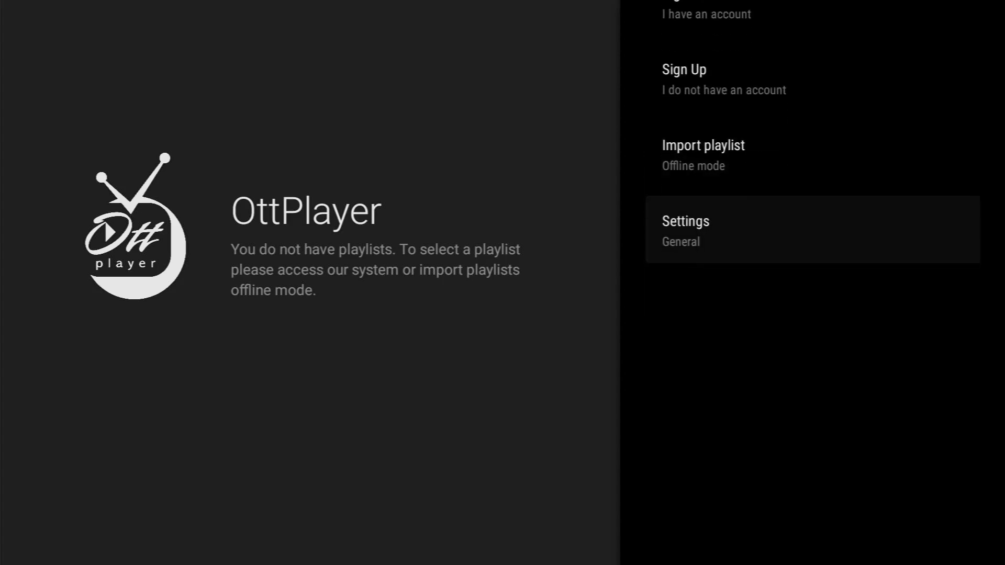
- Open the offline Import playlist page and examine the source options for adding a new playlist
key(Up)
key(Return)
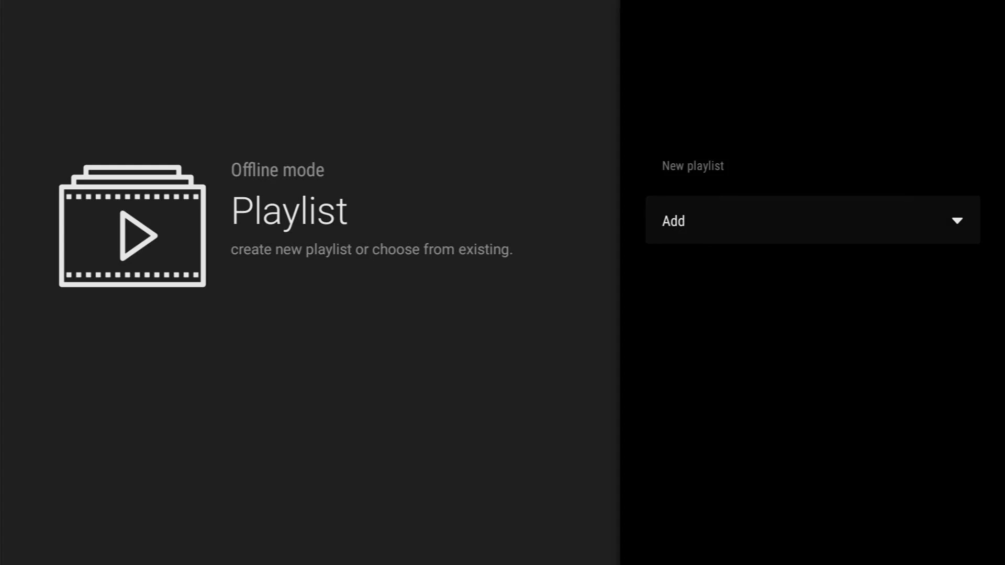
key(Return)
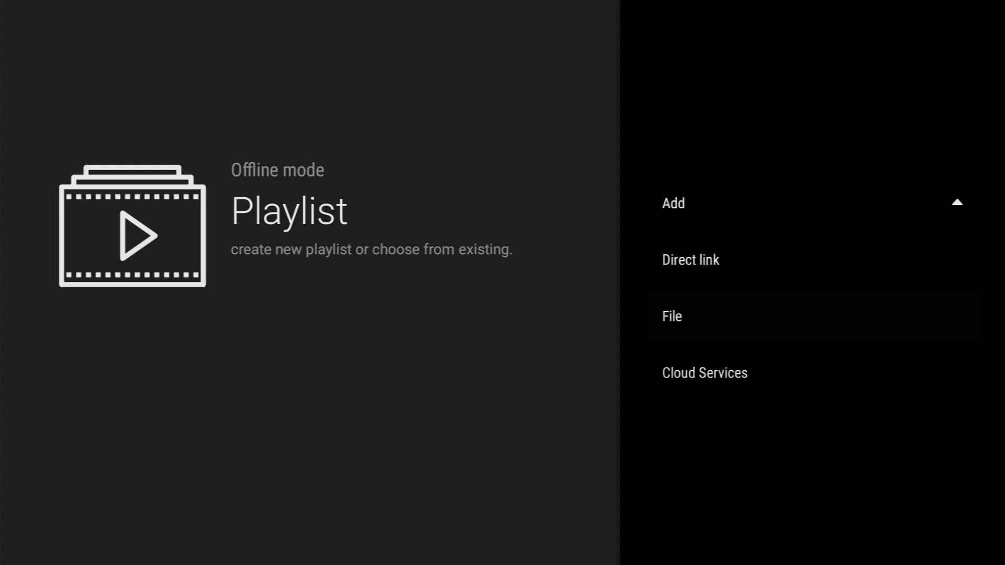
key(Return)
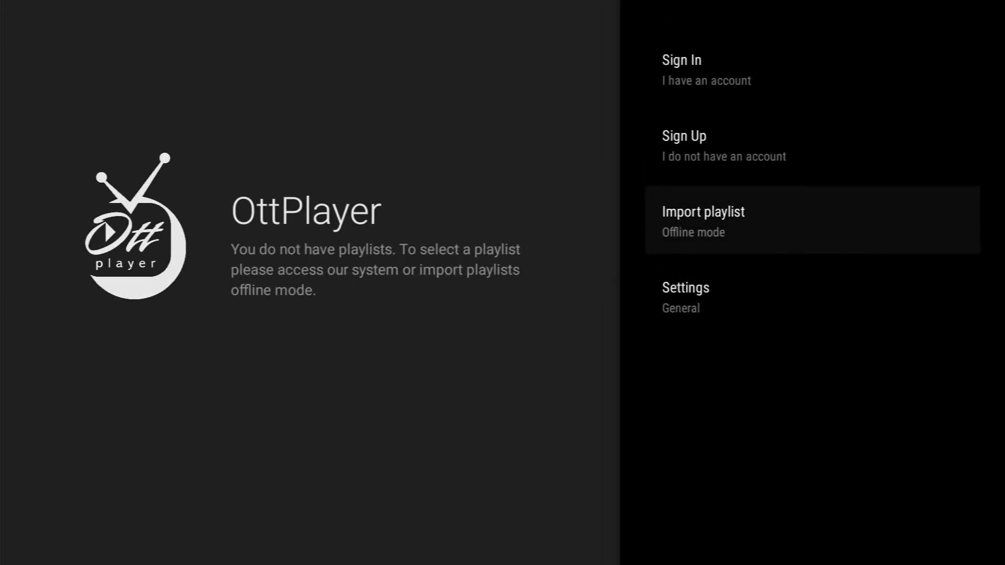
- Reopen the offline playlist sources, inspect the File import form and close it without adding a playlist
key(Return)
key(Return)
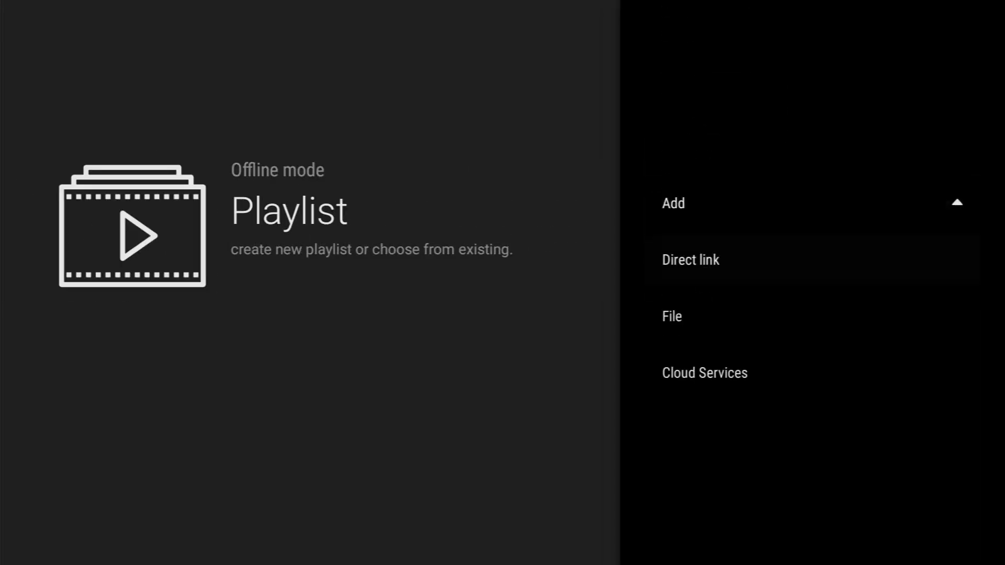
key(Return)
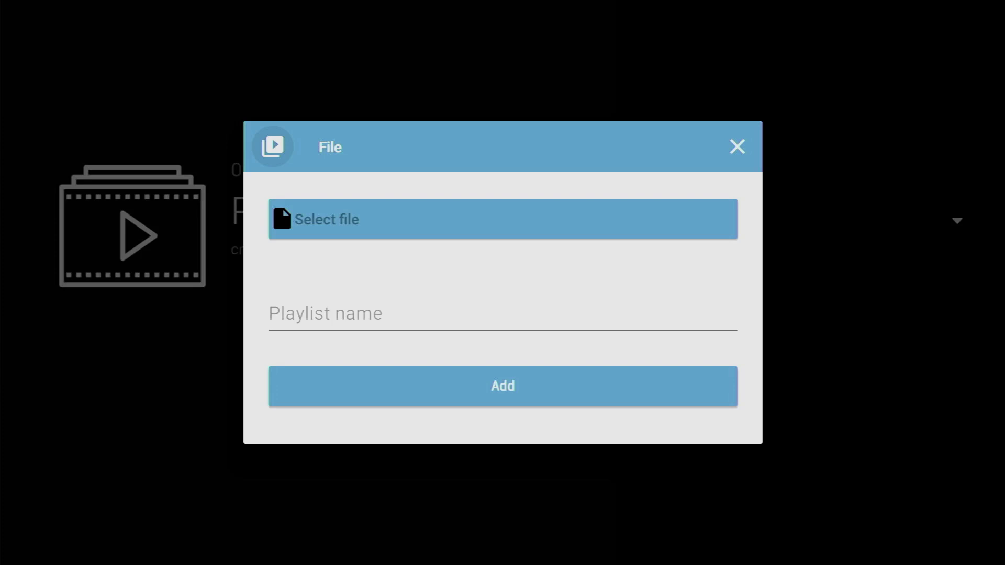
key(Escape)
- Inspect the storage providers under Cloud Services for a new playlist, then return to OttPlayer's main menu
key(Return)
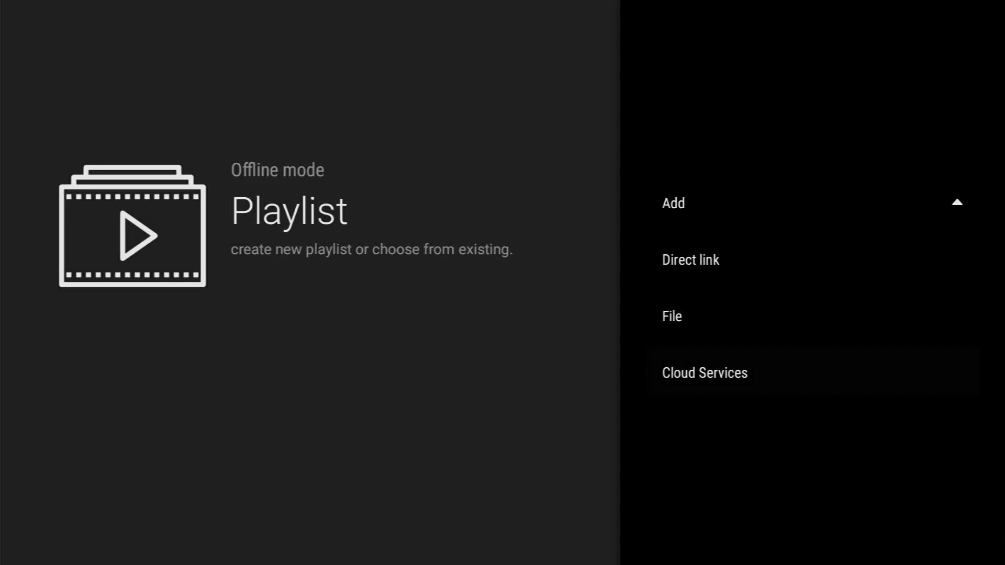
key(Down)
key(Down)
key(Down)
key(Return)
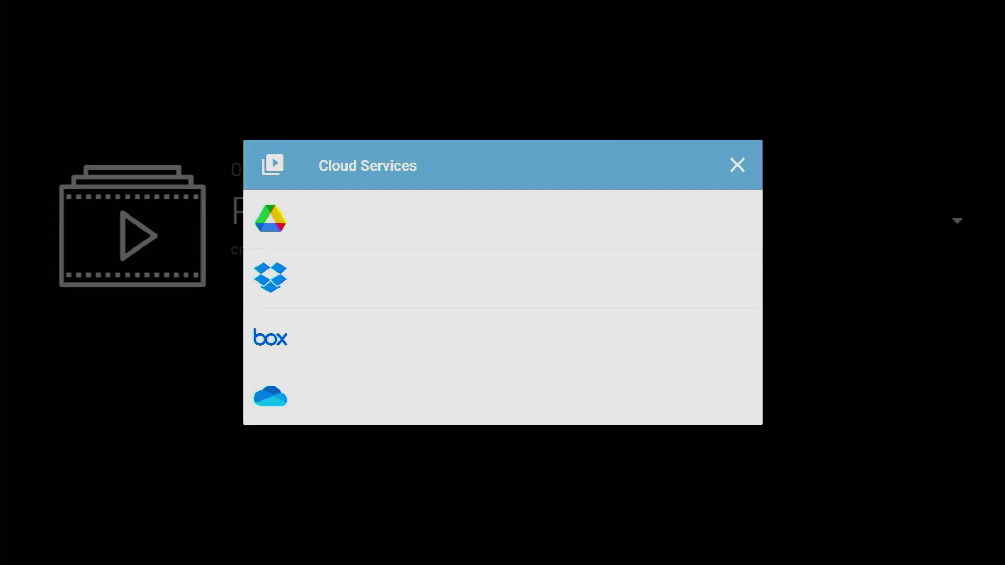
key(Escape)
key(Escape)
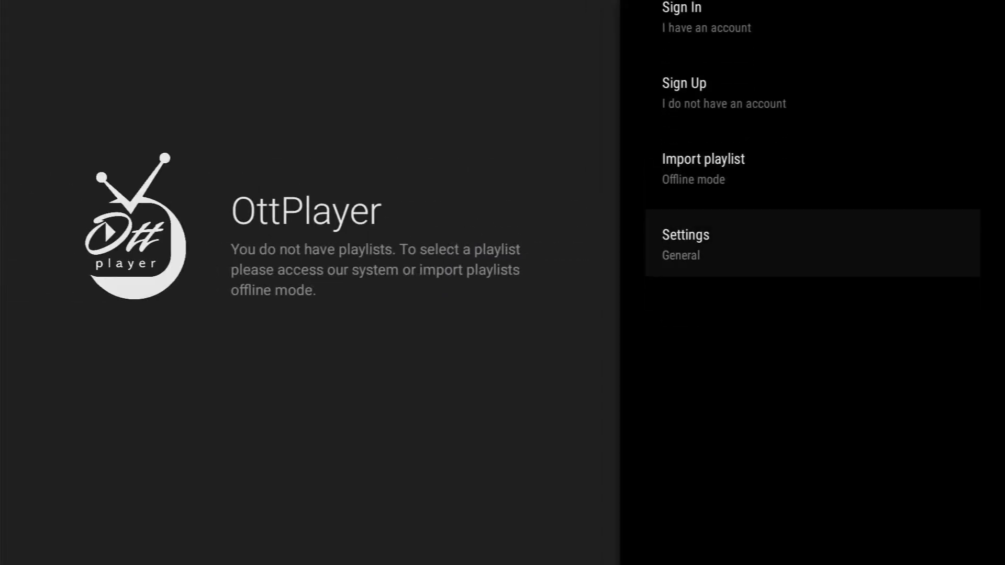
- Open OttPlayer's general Settings and look through the startup, media player and language options
key(Return)
key(Escape)
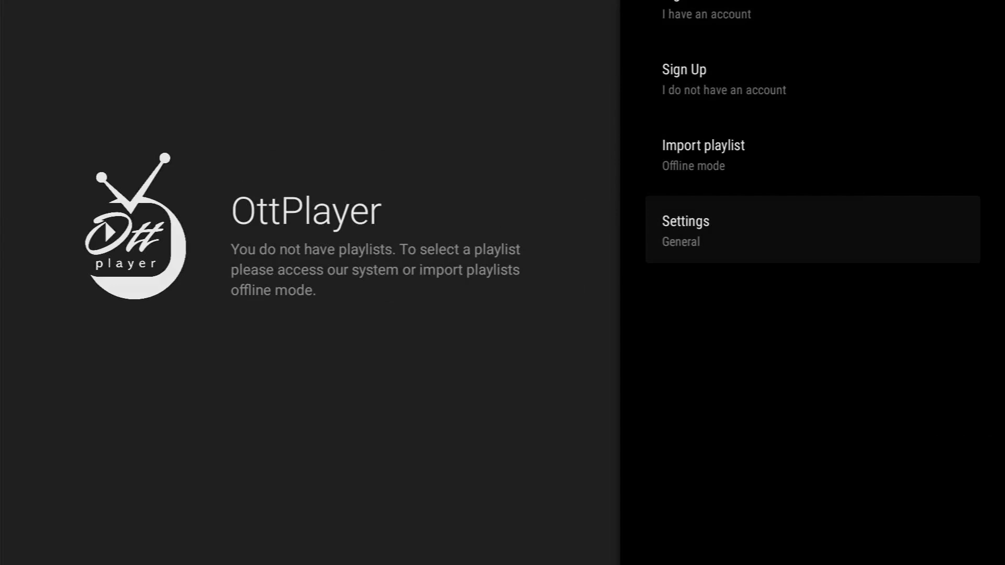
key(Return)
key(Down)
key(Down)
key(Down)
key(Up)
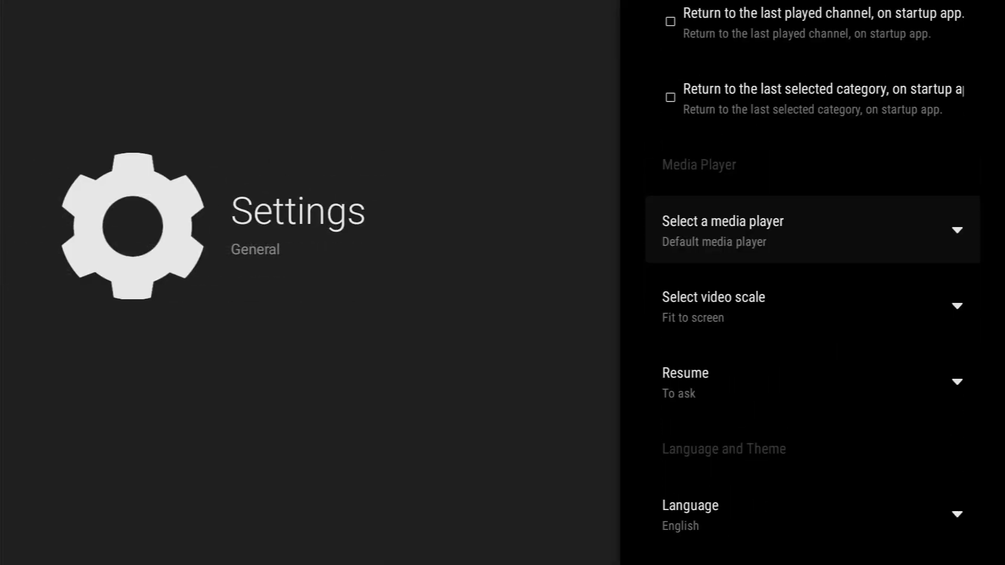
key(Up)
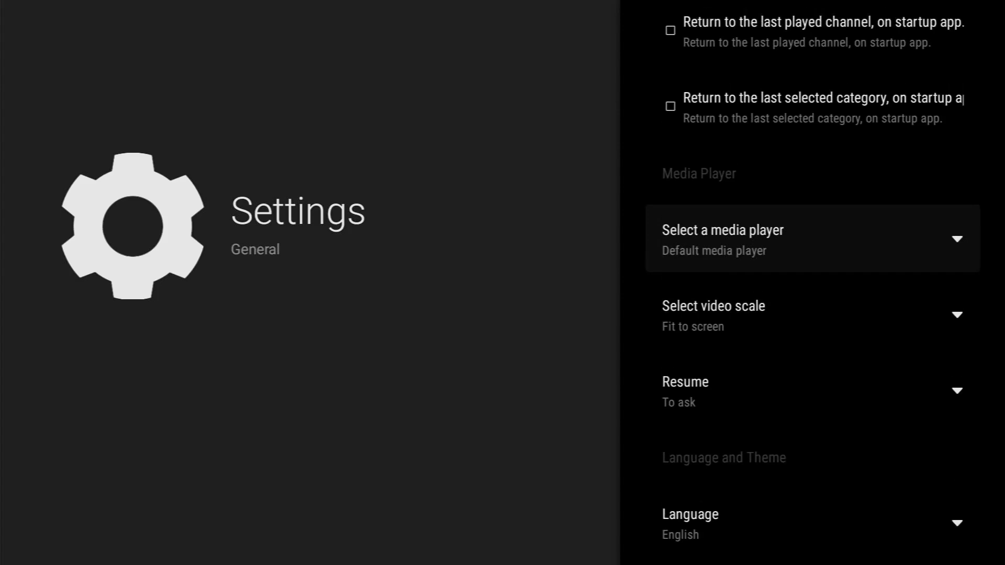